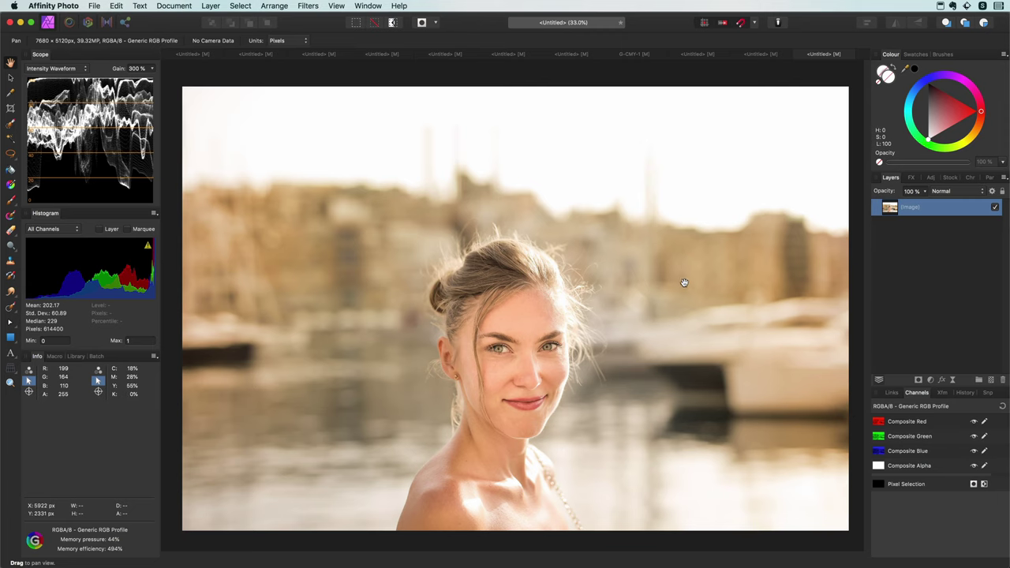
- Select the Image layer in the portrait document
{"action": "left_click", "coordinate": [10, 76]}
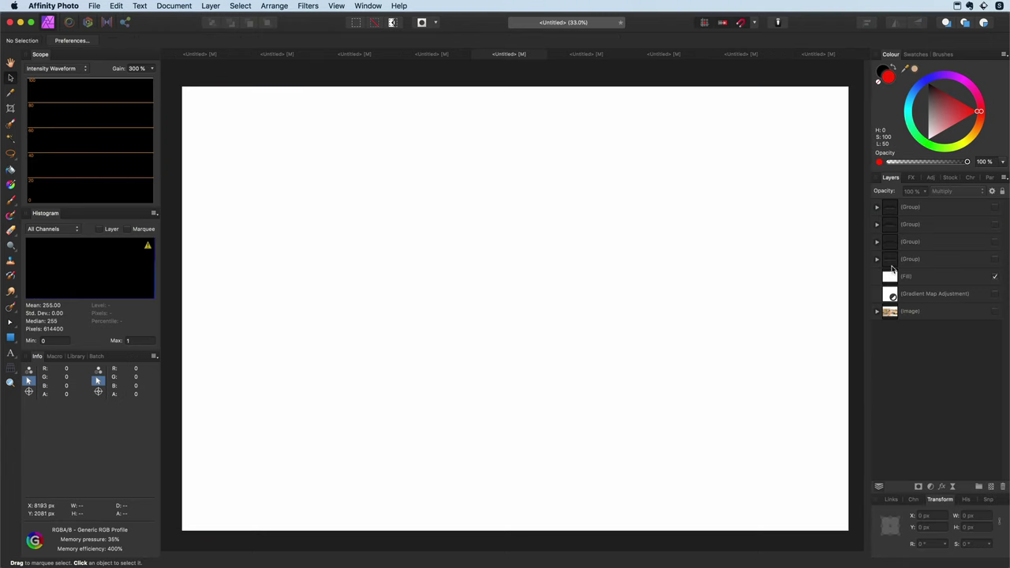
- Reveal the bottom group's 0-to-1 blend-mode text and '127 in RGB/8' example, then expand the next group
{"action": "left_click", "coordinate": [876, 259]}
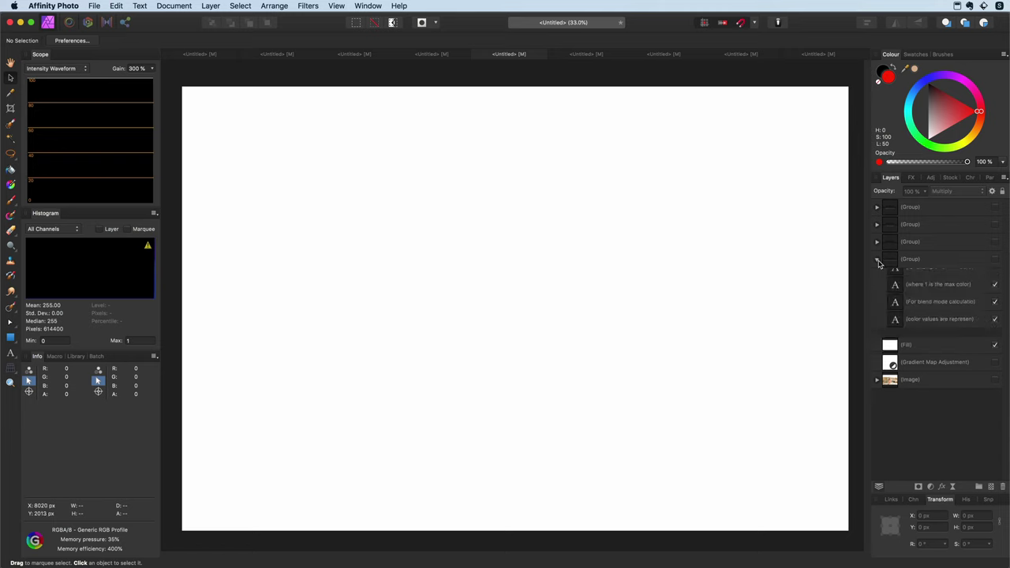
{"action": "left_click", "coordinate": [995, 260]}
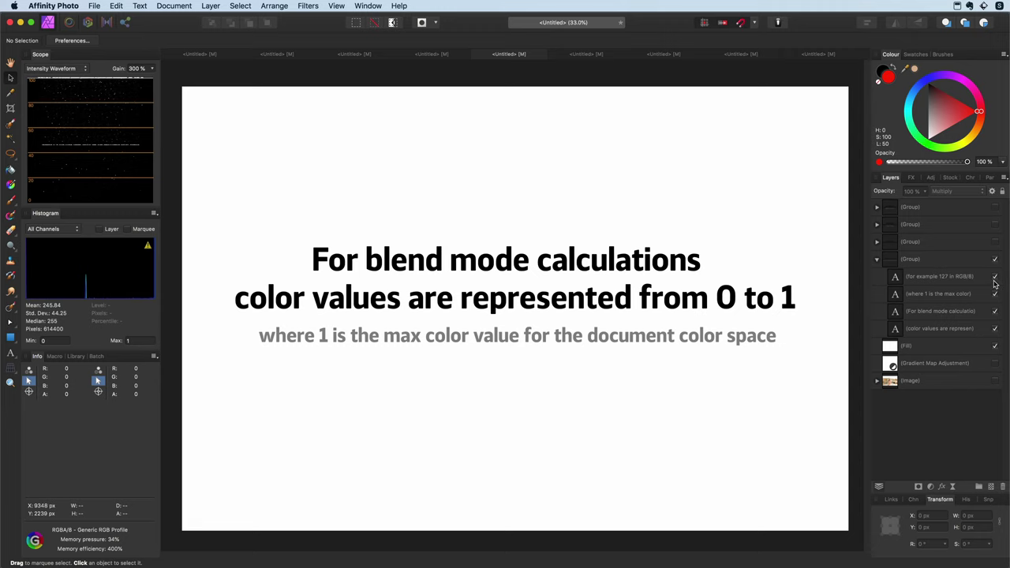
{"action": "left_click", "coordinate": [994, 277]}
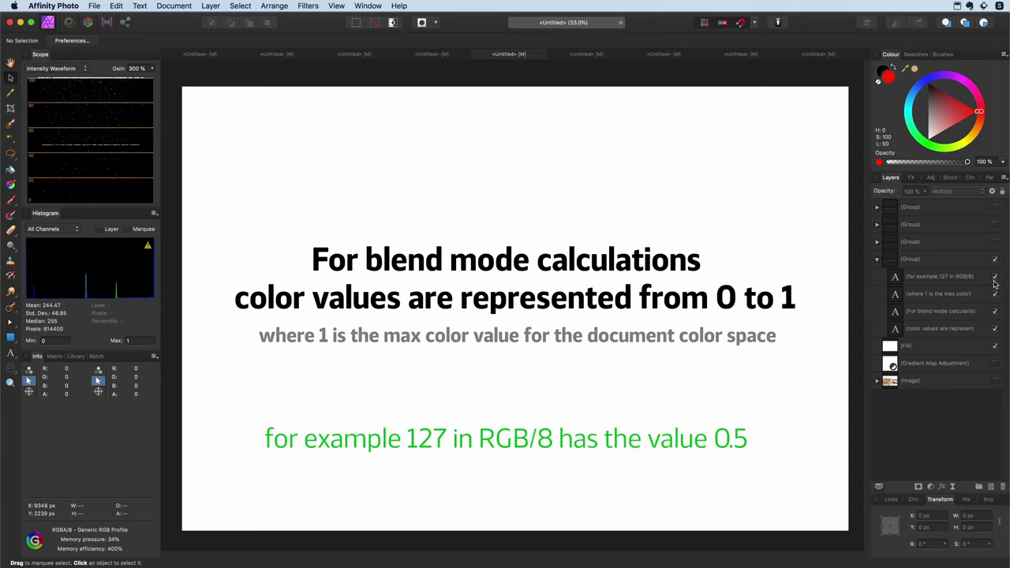
{"action": "left_click", "coordinate": [877, 241]}
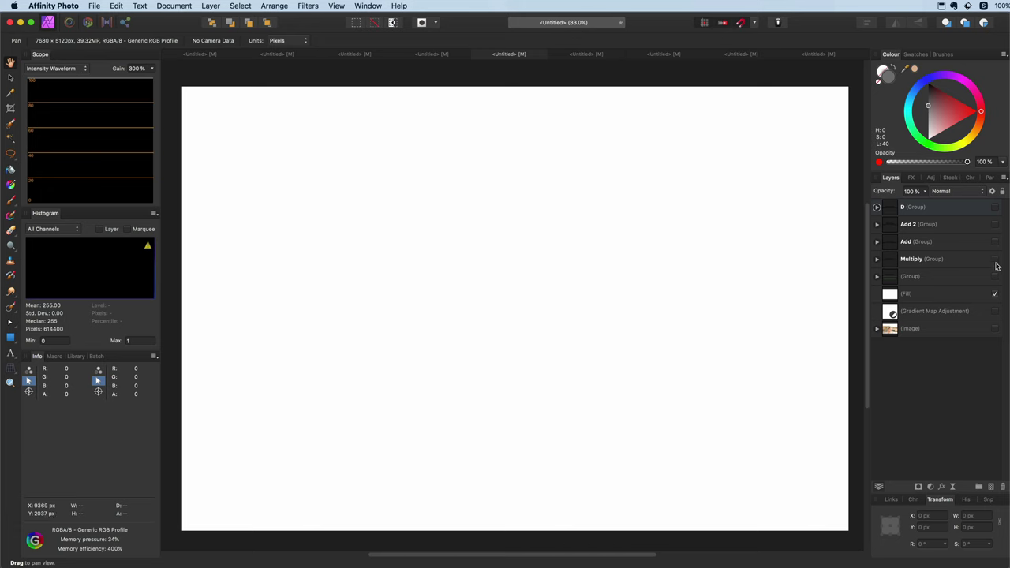
- Show the Multiply heading, blue-grey swatch, red swatch and dark-red 0.2, 0, 0 result
{"action": "left_click", "coordinate": [995, 261]}
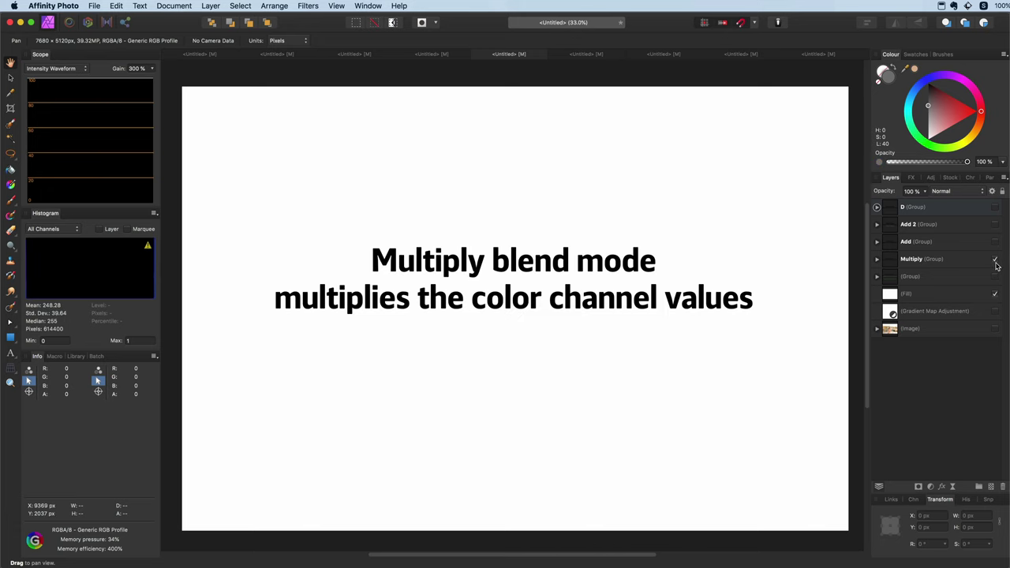
{"action": "left_click", "coordinate": [877, 258]}
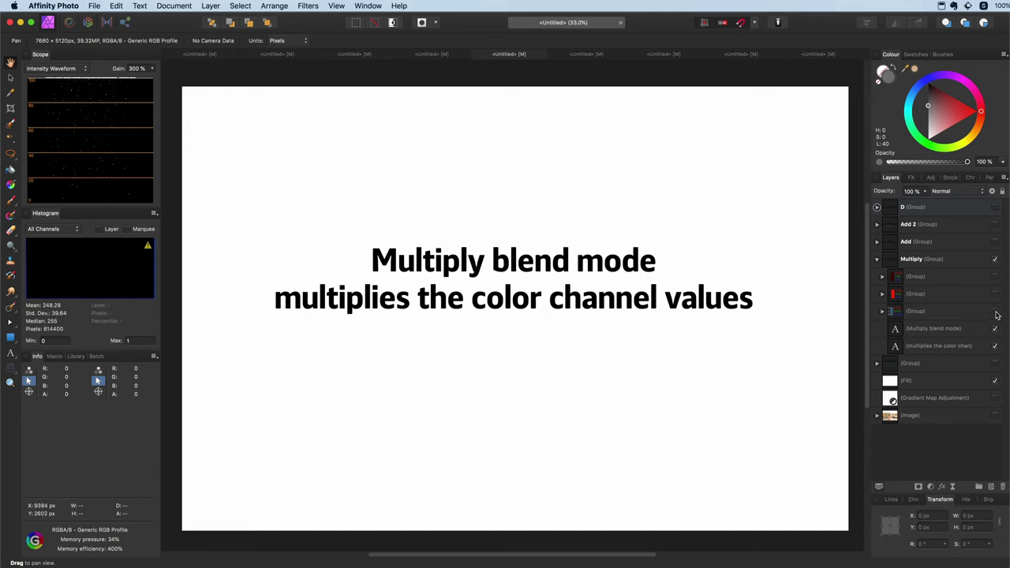
{"action": "left_click", "coordinate": [995, 312]}
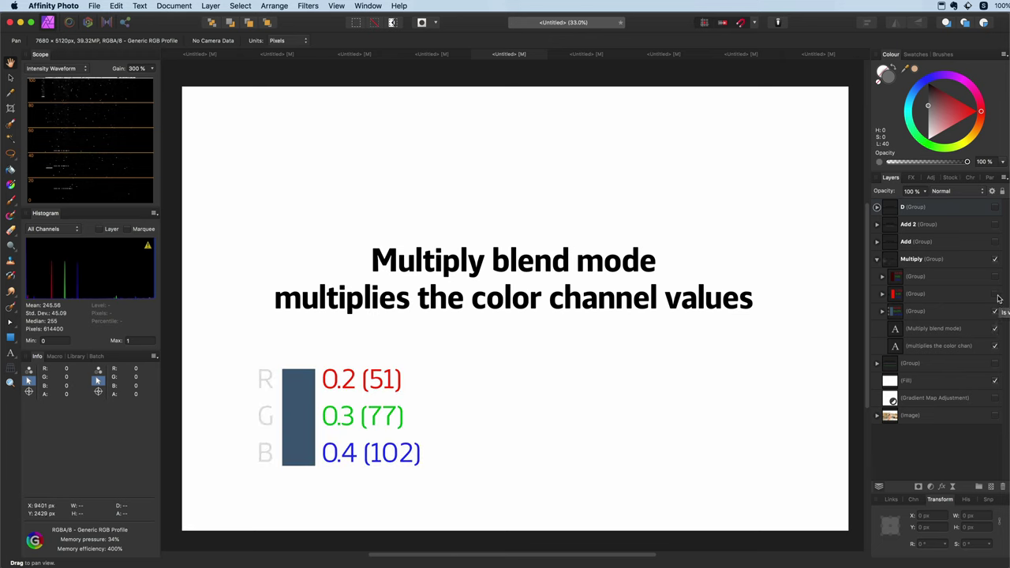
{"action": "left_click", "coordinate": [995, 294]}
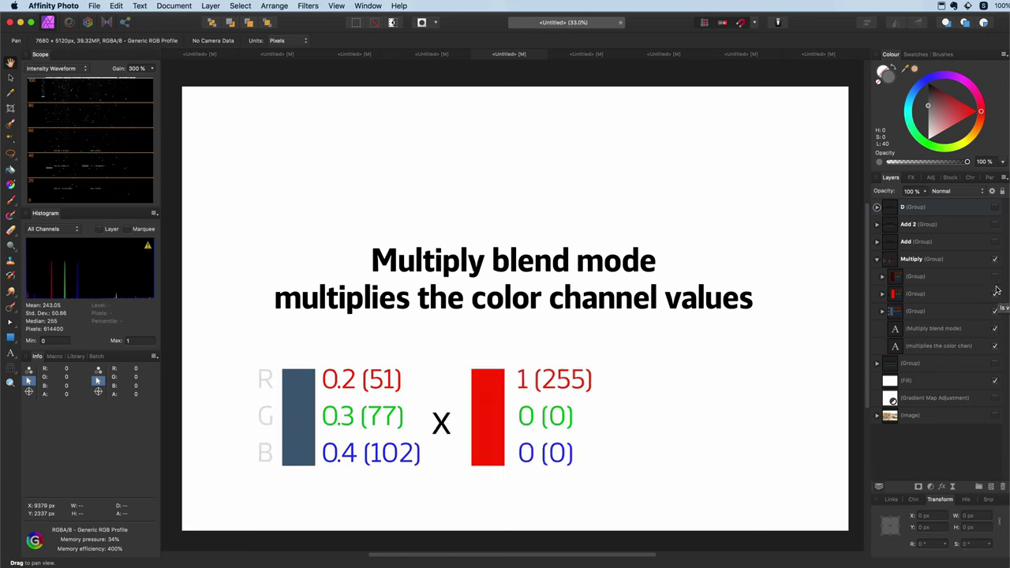
{"action": "left_click", "coordinate": [995, 278]}
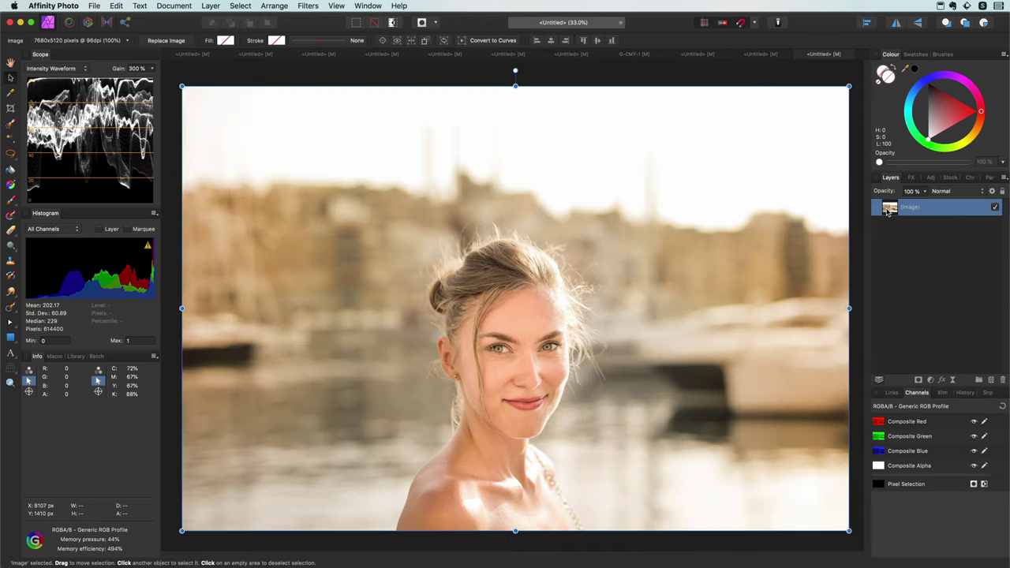
- Duplicate the Image layer and add a Fill layer with green set to 0, making it red
{"action": "right_click", "coordinate": [889, 211]}
{"action": "left_click", "coordinate": [937, 295]}
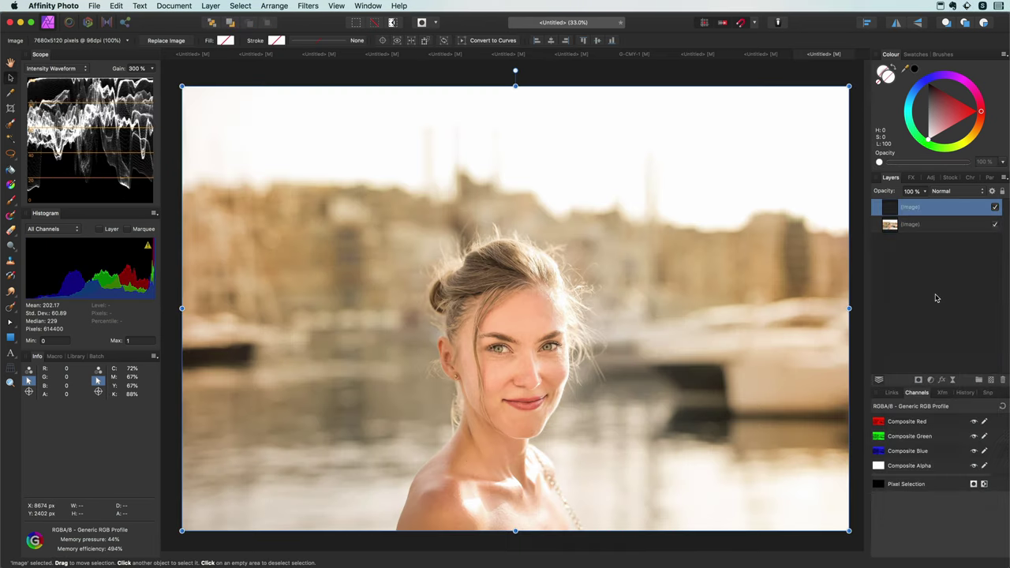
{"action": "left_click", "coordinate": [211, 5]}
{"action": "left_click", "coordinate": [225, 99]}
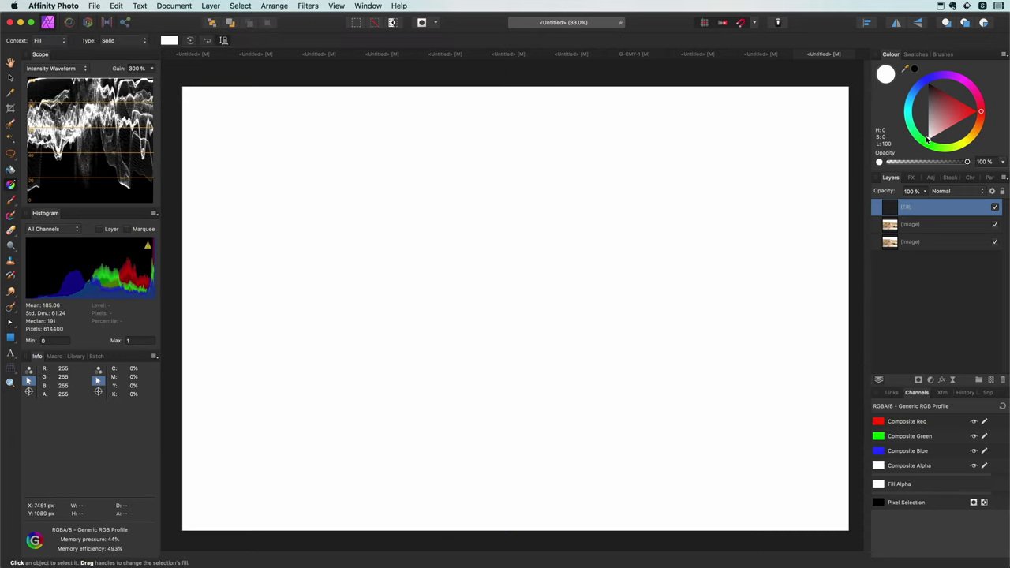
{"action": "left_click", "coordinate": [1003, 55]}
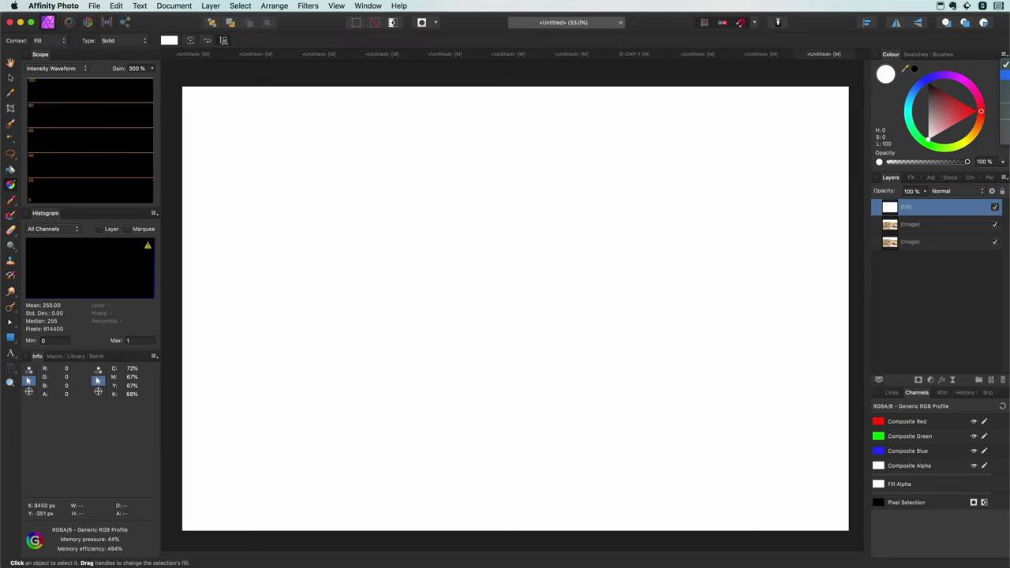
{"action": "left_click_drag", "start_coordinate": [982, 105], "coordinate": [885, 115]}
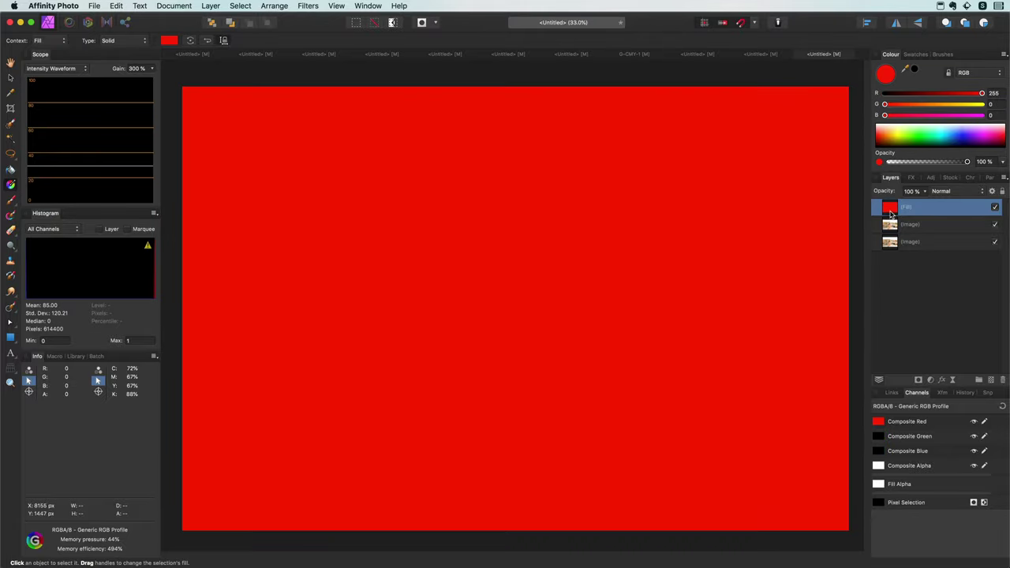
- Nest the red fill inside the top Image copy and set it to Multiply
{"action": "left_click_drag", "start_coordinate": [891, 211], "coordinate": [931, 229]}
{"action": "left_click", "coordinate": [943, 192]}
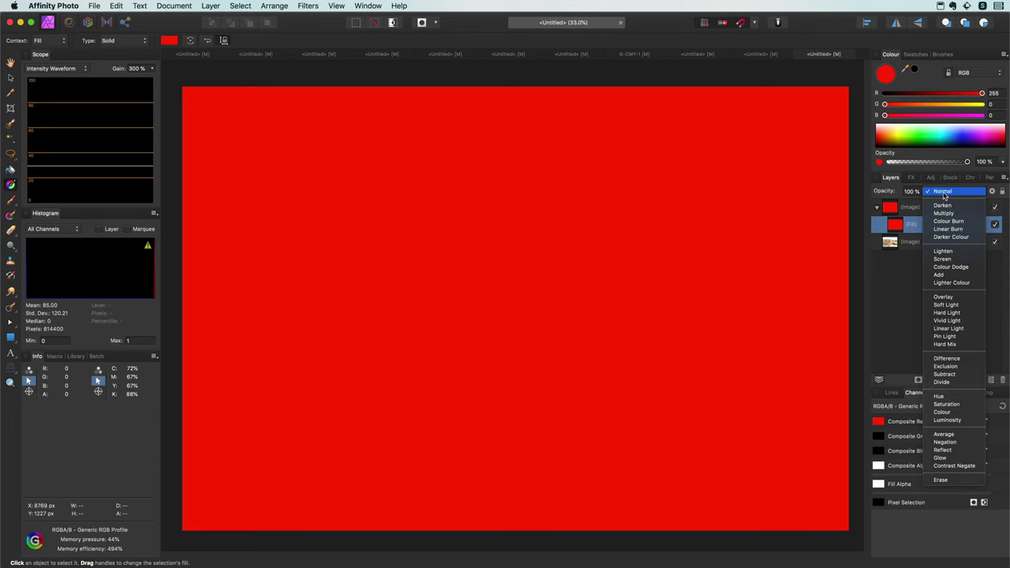
{"action": "left_click", "coordinate": [950, 214]}
{"action": "left_click", "coordinate": [876, 208]}
- Duplicate the red image group twice
{"action": "right_click", "coordinate": [889, 214]}
{"action": "key", "text": "Down"}
{"action": "key", "text": "Down"}
{"action": "key", "text": "Down"}
{"action": "key", "text": "Down"}
{"action": "key", "text": "Down"}
{"action": "key", "text": "Down"}
{"action": "key", "text": "Down"}
{"action": "key", "text": "Down"}
{"action": "key", "text": "Return"}
{"action": "right_click", "coordinate": [893, 215]}
{"action": "key", "text": "Down"}
{"action": "key", "text": "Down"}
{"action": "key", "text": "Down"}
{"action": "key", "text": "Down"}
{"action": "key", "text": "Down"}
{"action": "key", "text": "Down"}
{"action": "key", "text": "Down"}
{"action": "key", "text": "Down"}
{"action": "key", "text": "Return"}
- Recolour the two copies' fills to green and blue
{"action": "left_click", "coordinate": [876, 242]}
{"action": "left_click", "coordinate": [886, 252]}
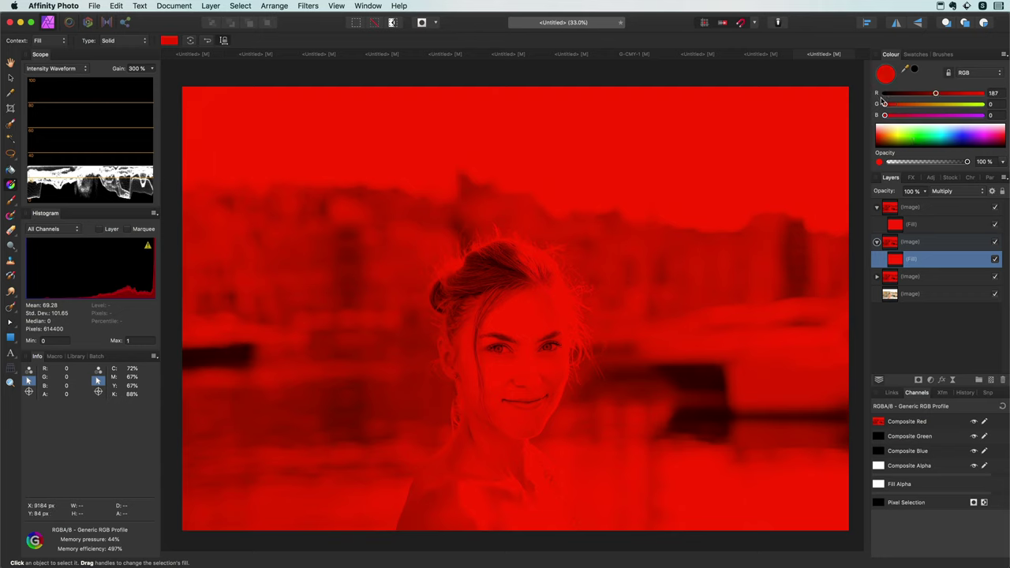
{"action": "left_click", "coordinate": [898, 224]}
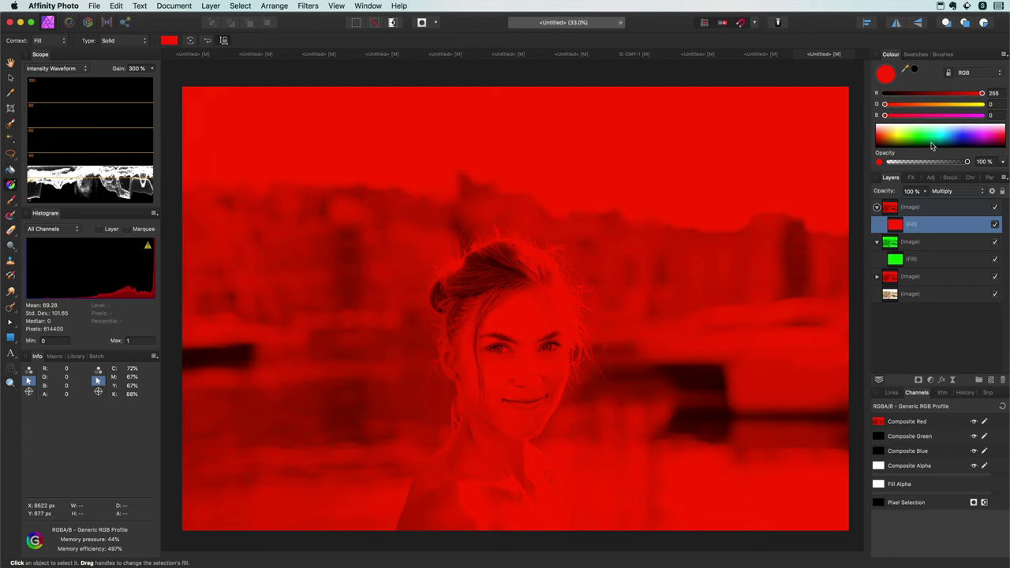
{"action": "left_click_drag", "start_coordinate": [981, 93], "coordinate": [981, 115]}
{"action": "left_click", "coordinate": [877, 207]}
- Toggle the blue and green layers' visibility to check the red, green and blue copies
{"action": "left_click", "coordinate": [876, 225]}
{"action": "left_click", "coordinate": [876, 241]}
{"action": "left_click", "coordinate": [876, 241]}
{"action": "left_click", "coordinate": [994, 206]}
{"action": "left_click", "coordinate": [994, 224]}
{"action": "left_click", "coordinate": [994, 224]}
{"action": "left_click", "coordinate": [994, 207]}
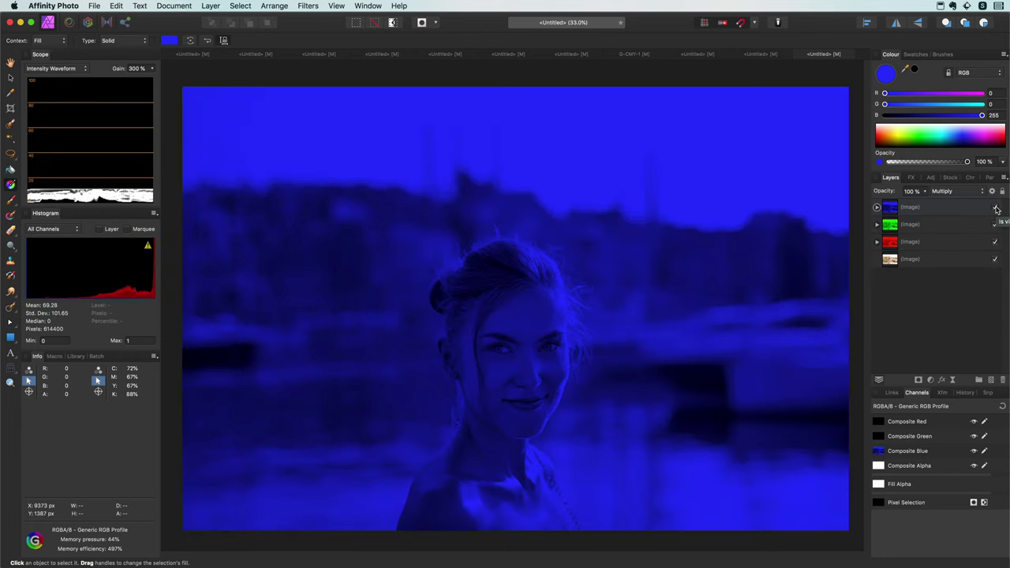
- Group the three colour layers and name the group RGB
{"action": "left_click", "coordinate": [900, 242]}
{"action": "left_click", "coordinate": [902, 209], "text": "shift"}
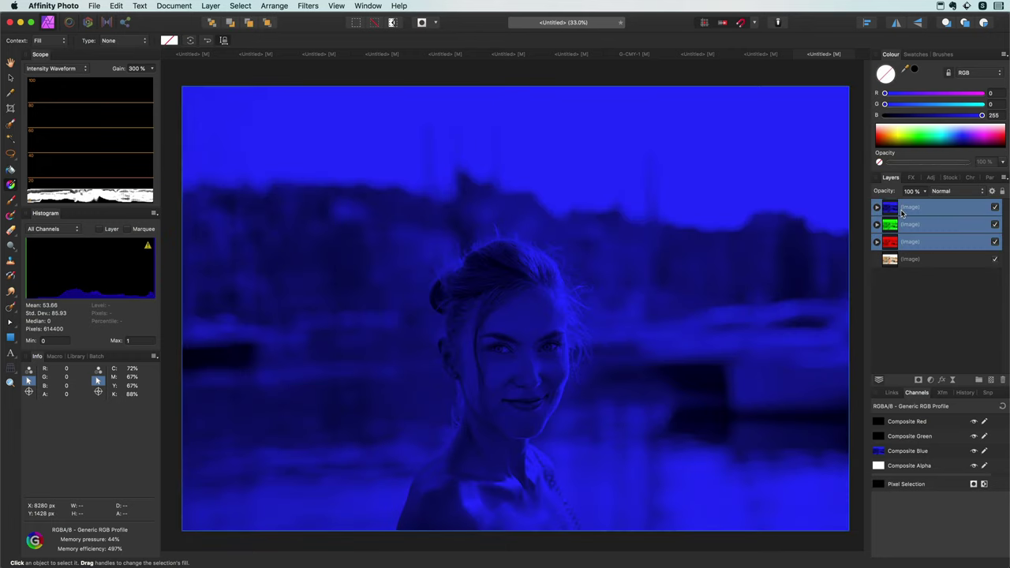
{"action": "right_click", "coordinate": [902, 210]}
{"action": "left_click", "coordinate": [923, 346]}
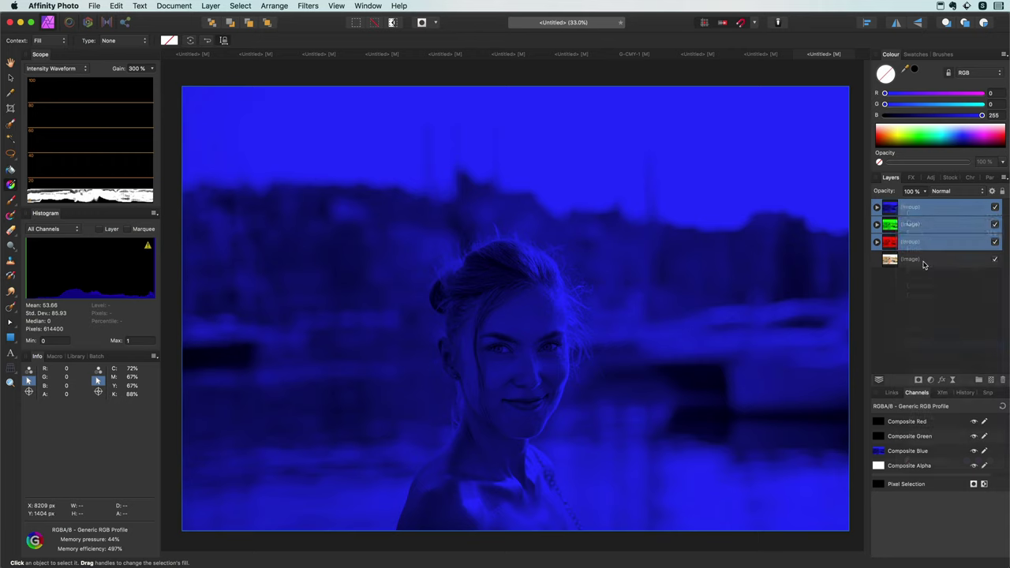
{"action": "double_click", "coordinate": [910, 209]}
{"action": "type", "text": "RGB"}
{"action": "key", "text": "Return"}
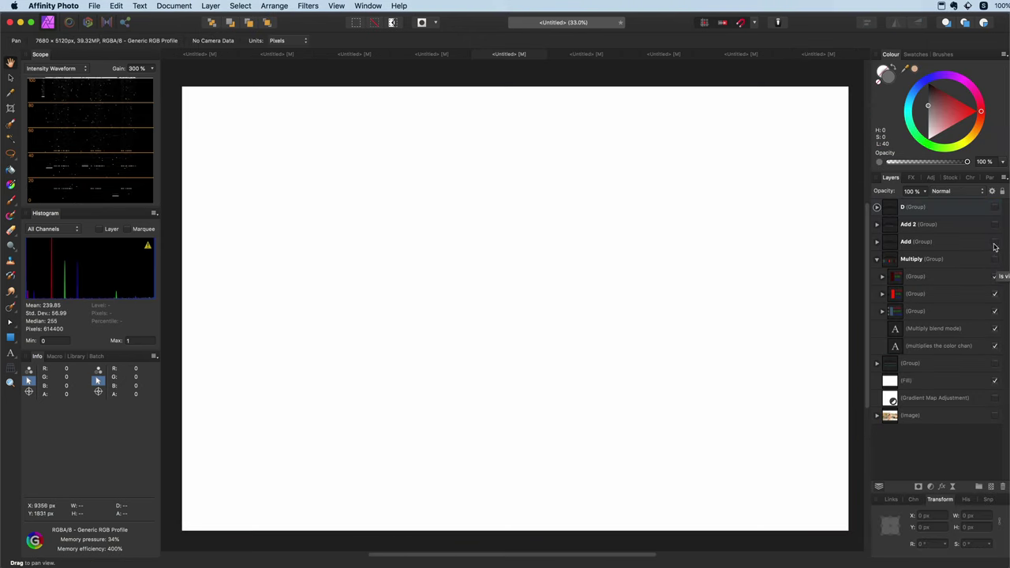
- Reveal the Add slide's R, G and B channel values and their summed 0.2, 0.3, 0.4 result
{"action": "left_click", "coordinate": [994, 242]}
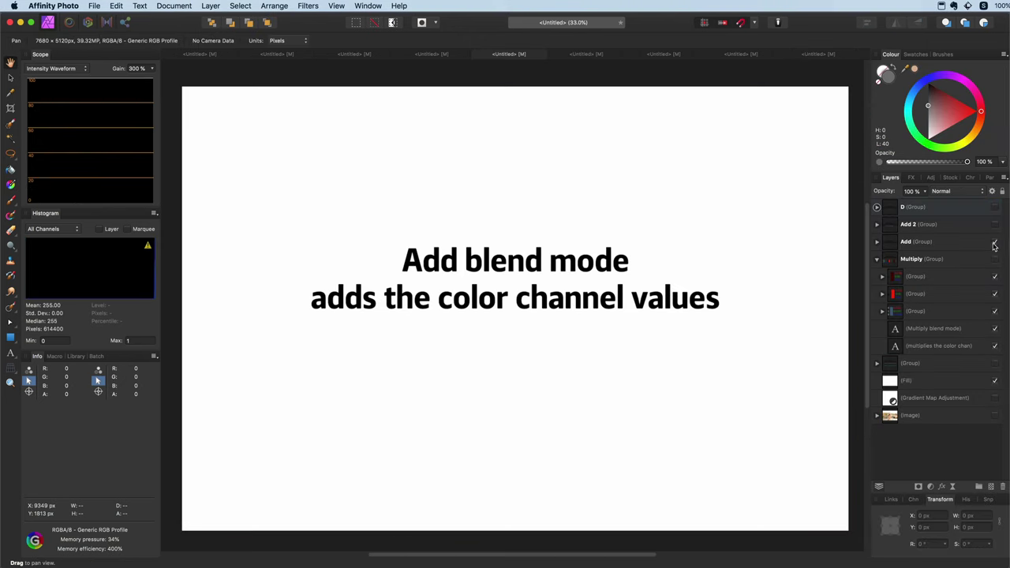
{"action": "left_click", "coordinate": [877, 242]}
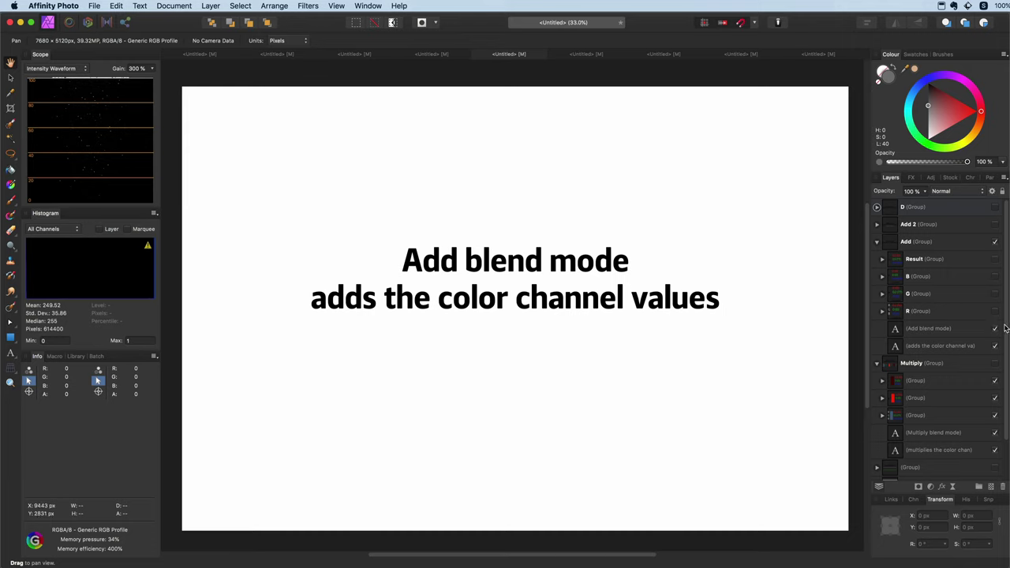
{"action": "left_click", "coordinate": [994, 312]}
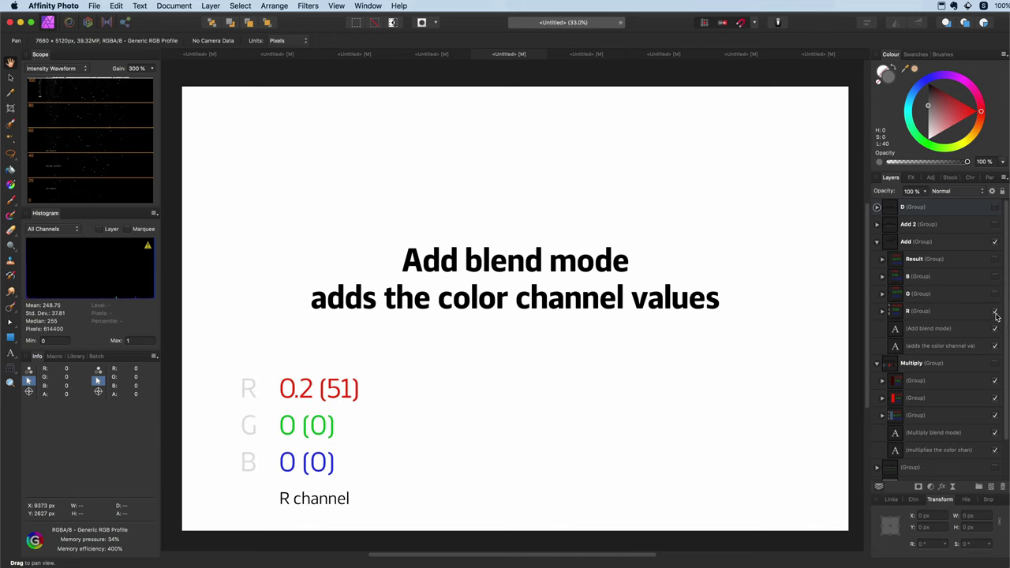
{"action": "left_click", "coordinate": [995, 294]}
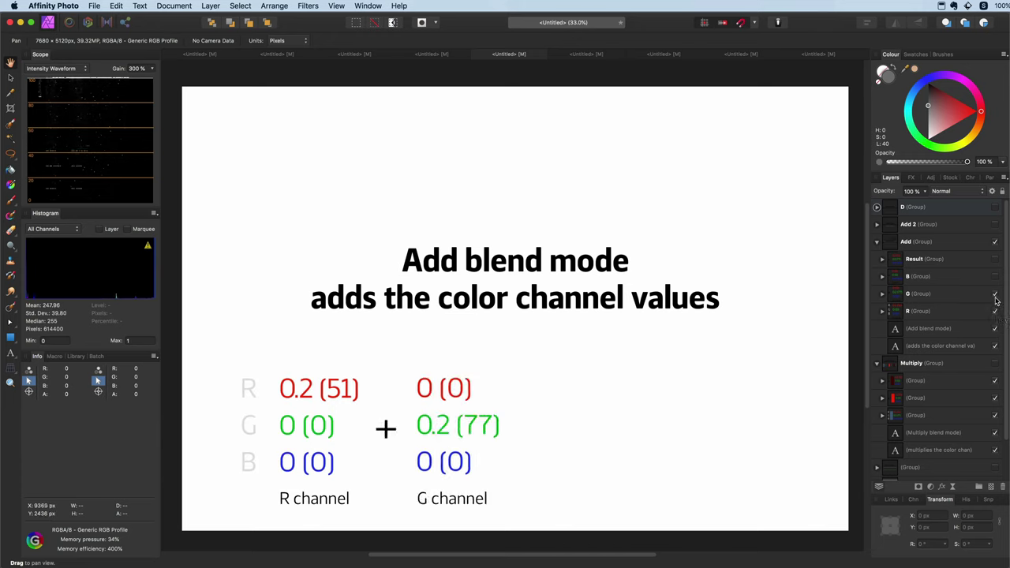
{"action": "left_click", "coordinate": [995, 278]}
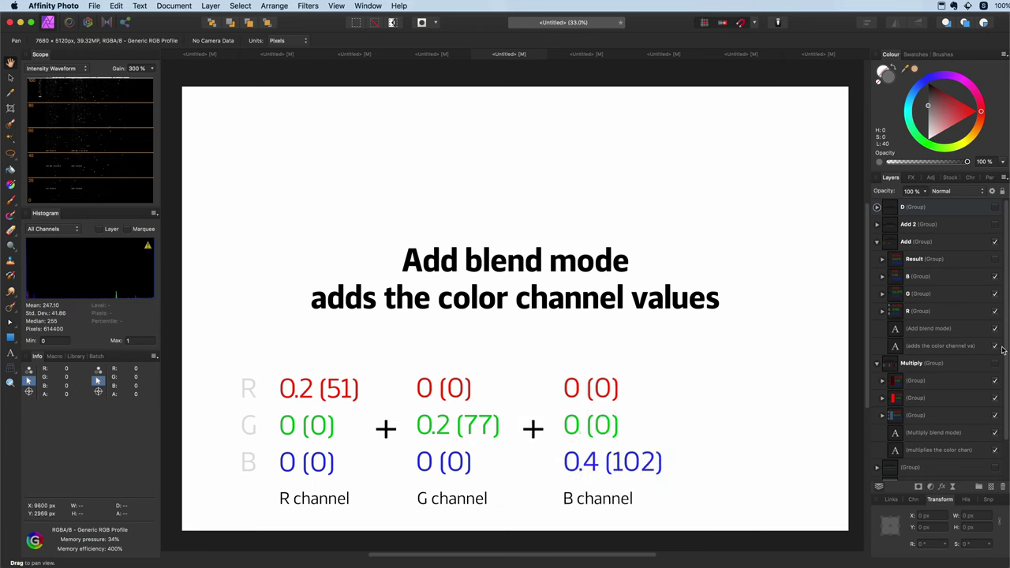
{"action": "left_click", "coordinate": [995, 260]}
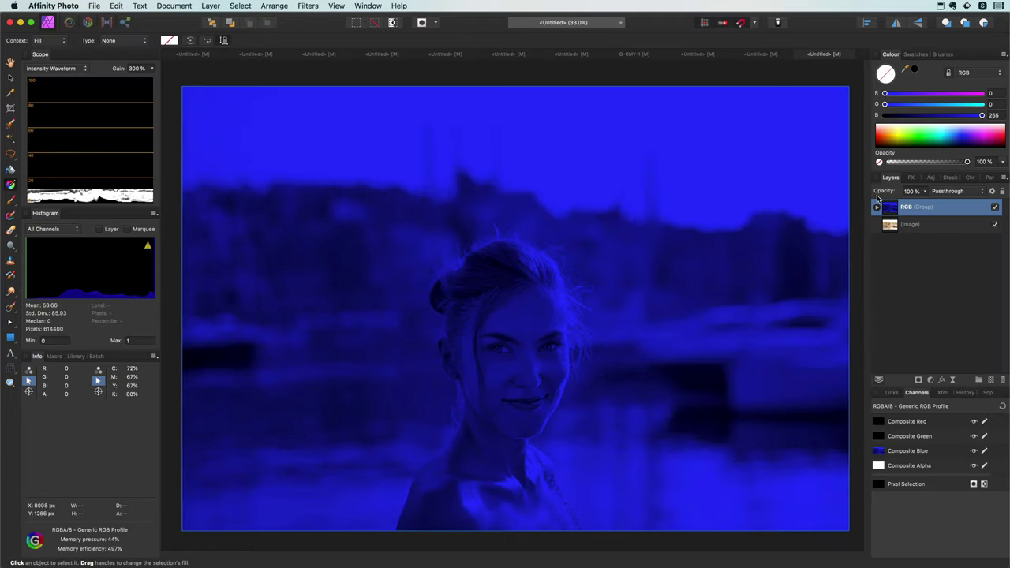
- Set the blue, green and red layers in RGB to Add, comparing with the original photo hidden
{"action": "left_click", "coordinate": [877, 207]}
{"action": "left_click", "coordinate": [931, 225]}
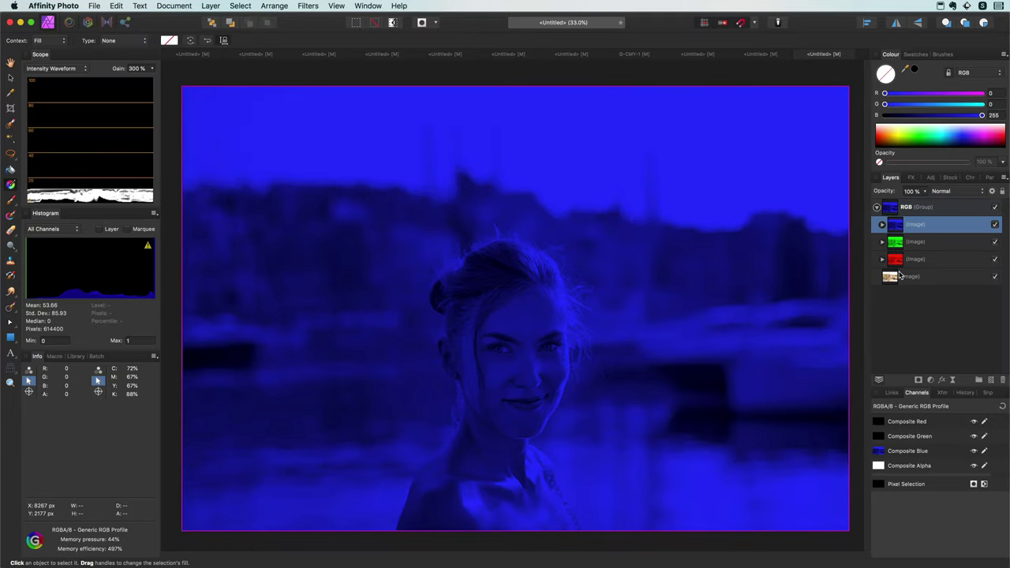
{"action": "left_click", "coordinate": [939, 259], "text": "shift"}
{"action": "left_click", "coordinate": [943, 191]}
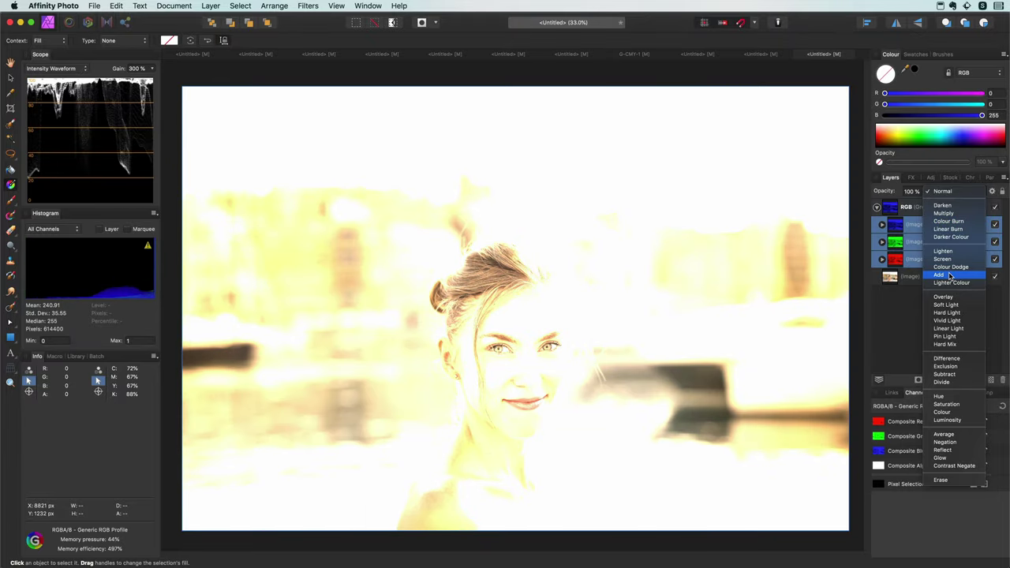
{"action": "left_click", "coordinate": [950, 275]}
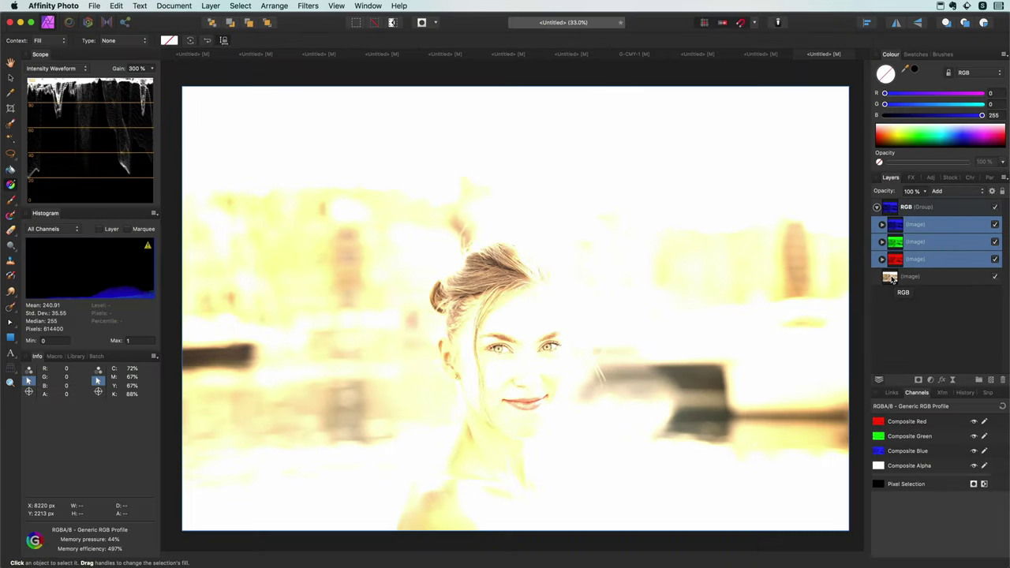
{"action": "left_click", "coordinate": [996, 277]}
{"action": "left_click", "coordinate": [995, 278]}
- Add a black Fill layer beneath the red layer inside the RGB group
{"action": "left_click", "coordinate": [898, 266]}
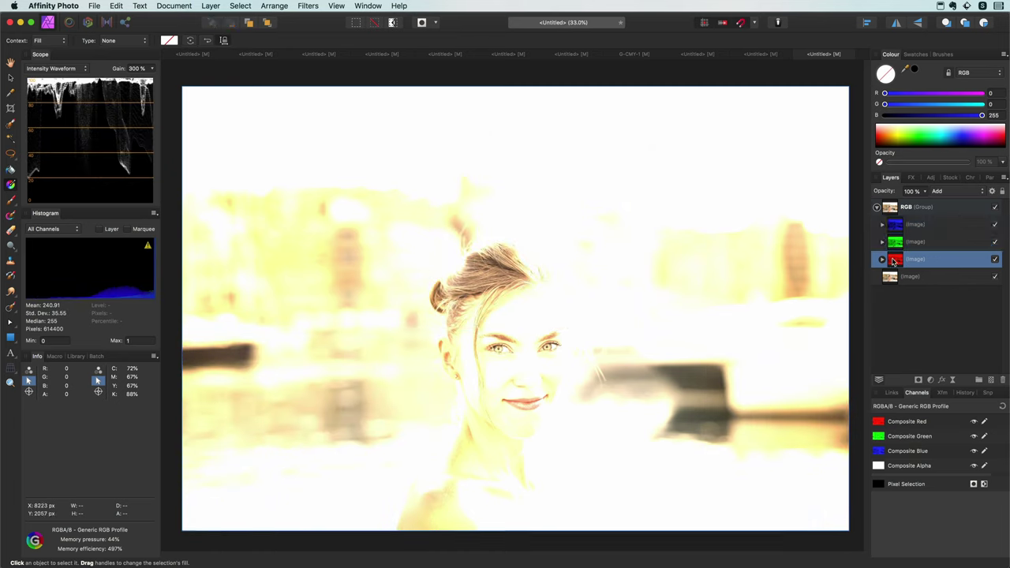
{"action": "left_click", "coordinate": [210, 6]}
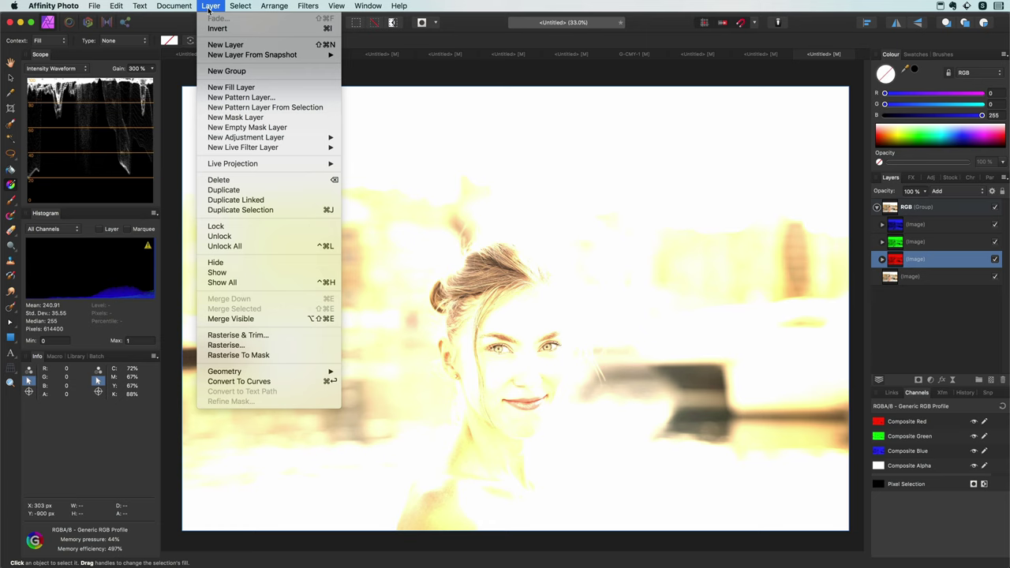
{"action": "left_click", "coordinate": [233, 87]}
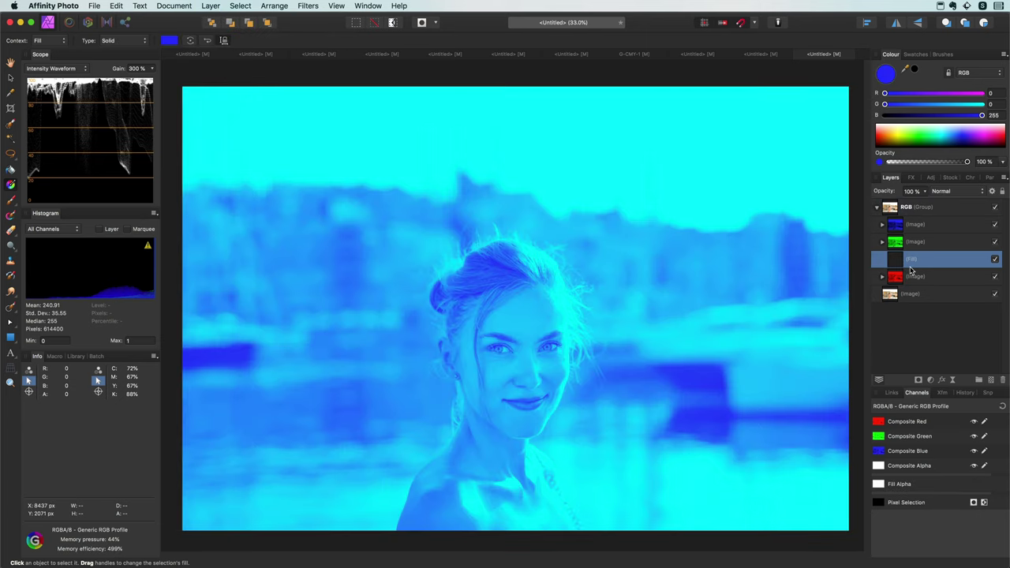
{"action": "left_click_drag", "start_coordinate": [905, 261], "coordinate": [900, 288]}
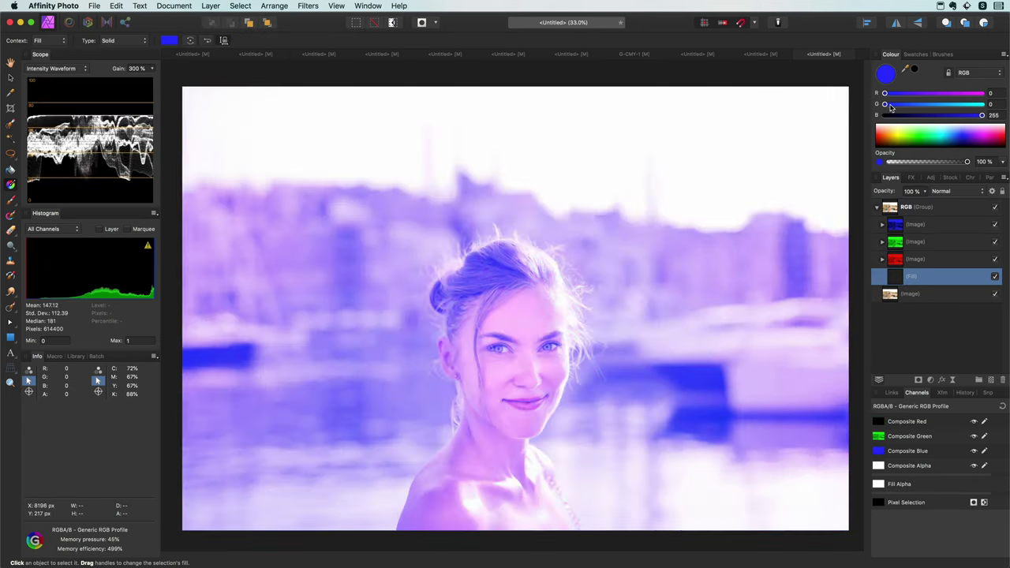
{"action": "left_click_drag", "start_coordinate": [982, 115], "coordinate": [840, 115]}
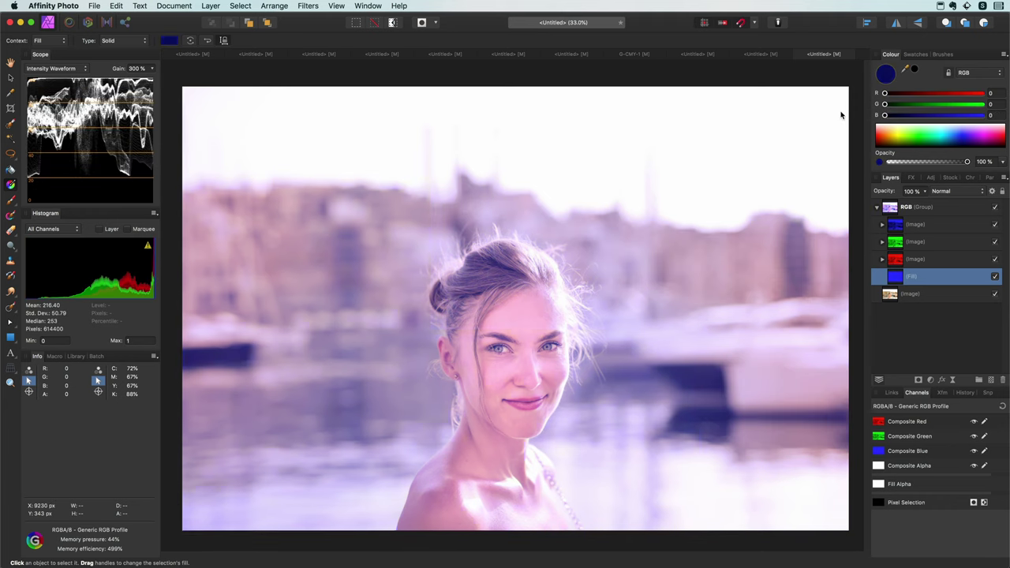
{"action": "left_click", "coordinate": [939, 226]}
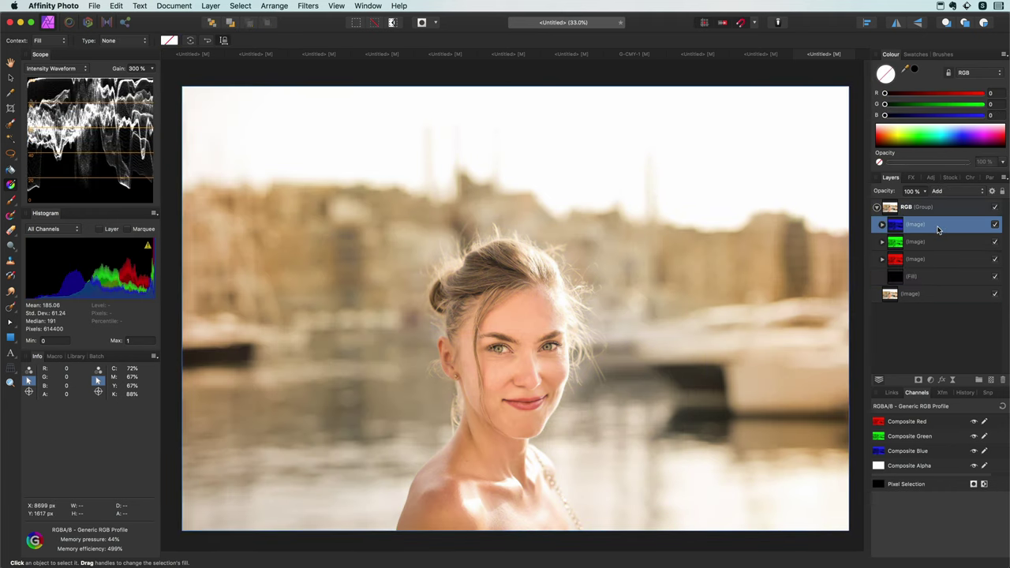
{"action": "left_click", "coordinate": [877, 208]}
{"action": "left_click", "coordinate": [876, 209]}
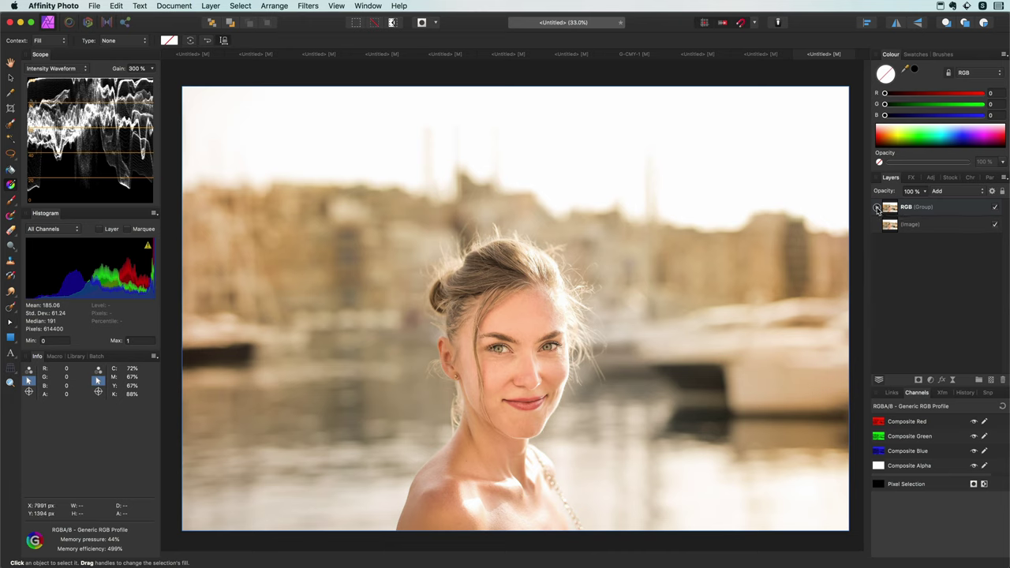
- Add a Fill layer at the top of the stack and make it cyan with G and B at 255
{"action": "left_click", "coordinate": [211, 6]}
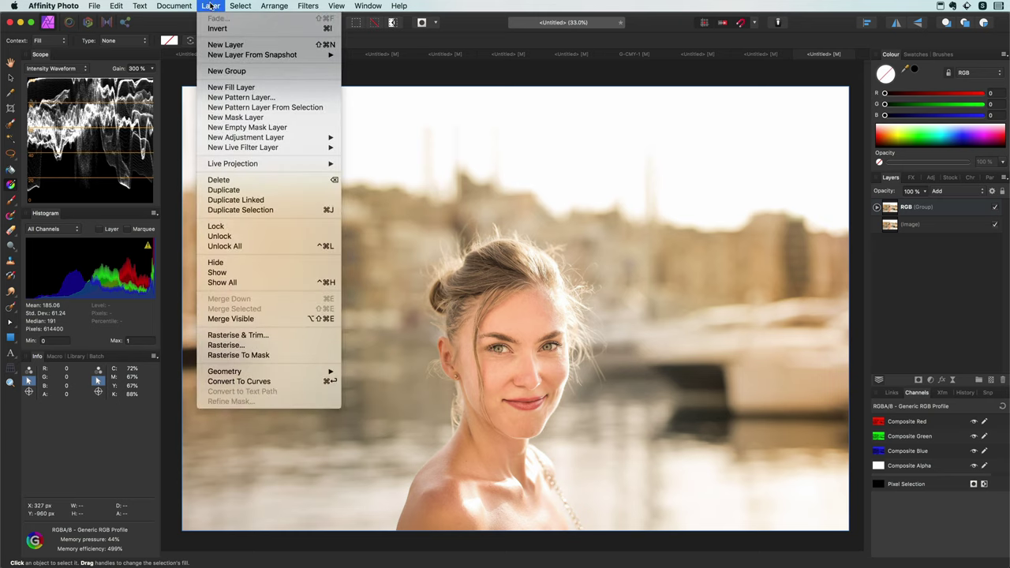
{"action": "left_click", "coordinate": [232, 87]}
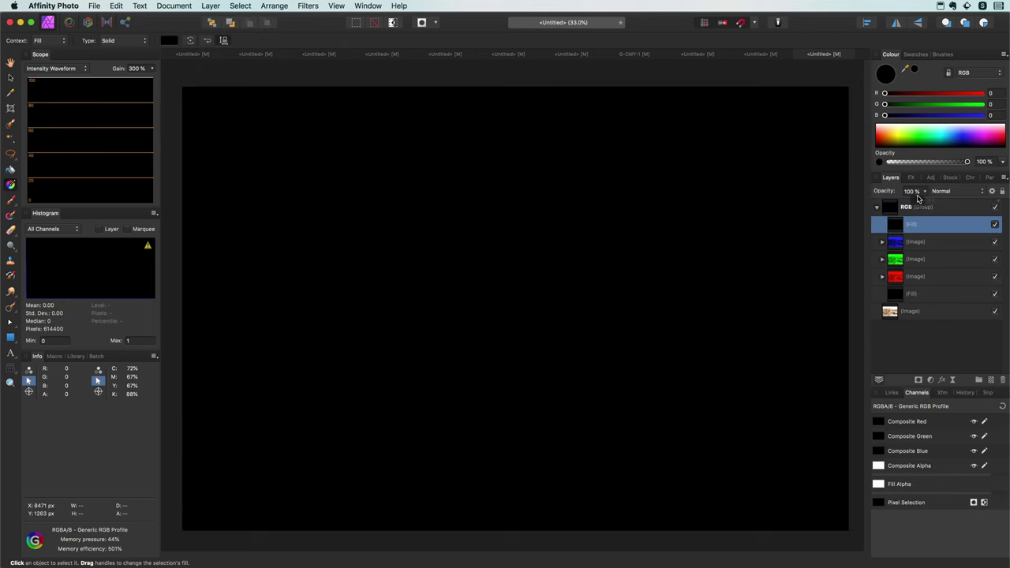
{"action": "left_click_drag", "start_coordinate": [918, 199], "coordinate": [915, 199]}
{"action": "left_click", "coordinate": [877, 224]}
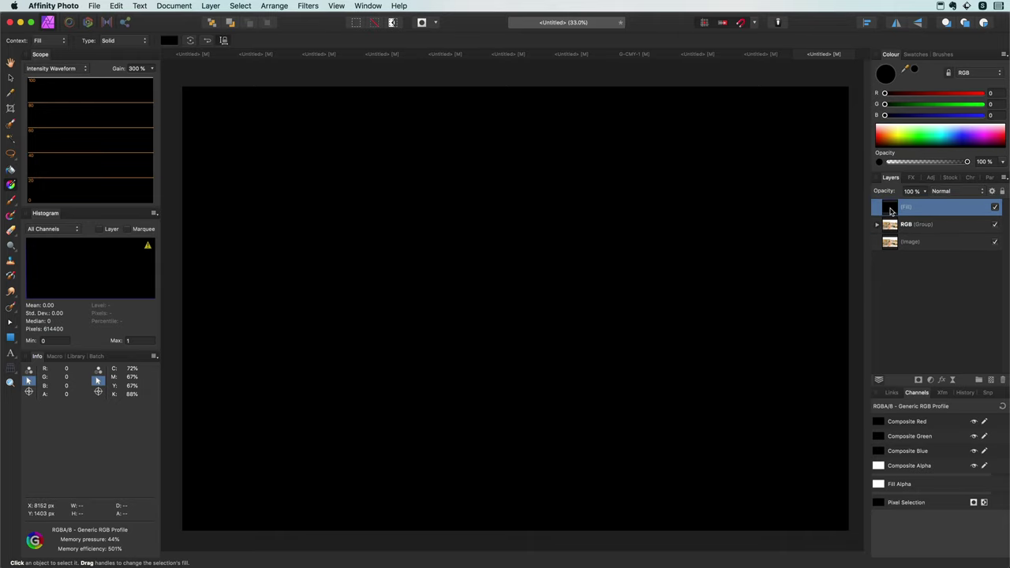
{"action": "left_click_drag", "start_coordinate": [891, 105], "coordinate": [982, 105]}
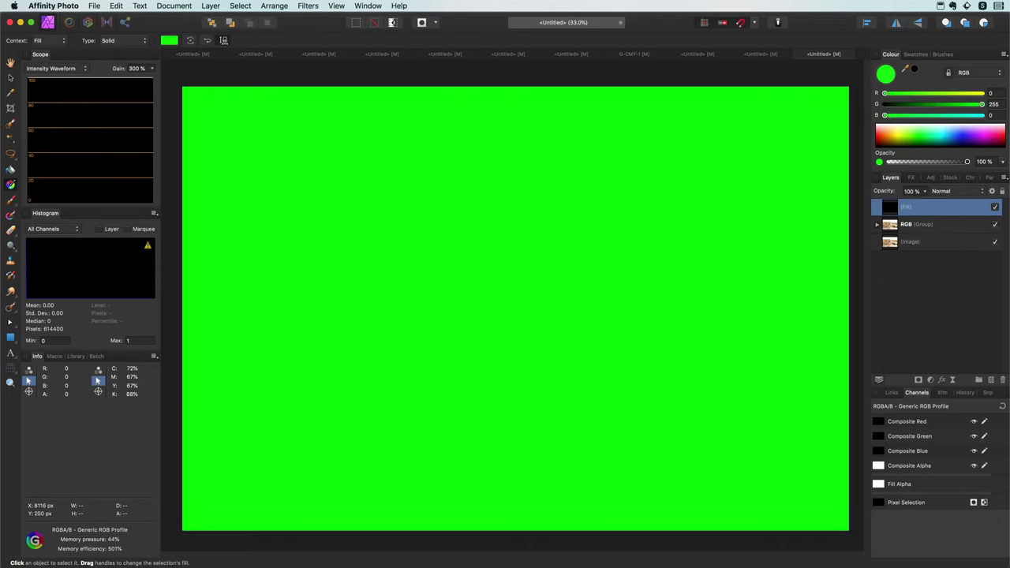
{"action": "left_click_drag", "start_coordinate": [884, 115], "coordinate": [982, 115]}
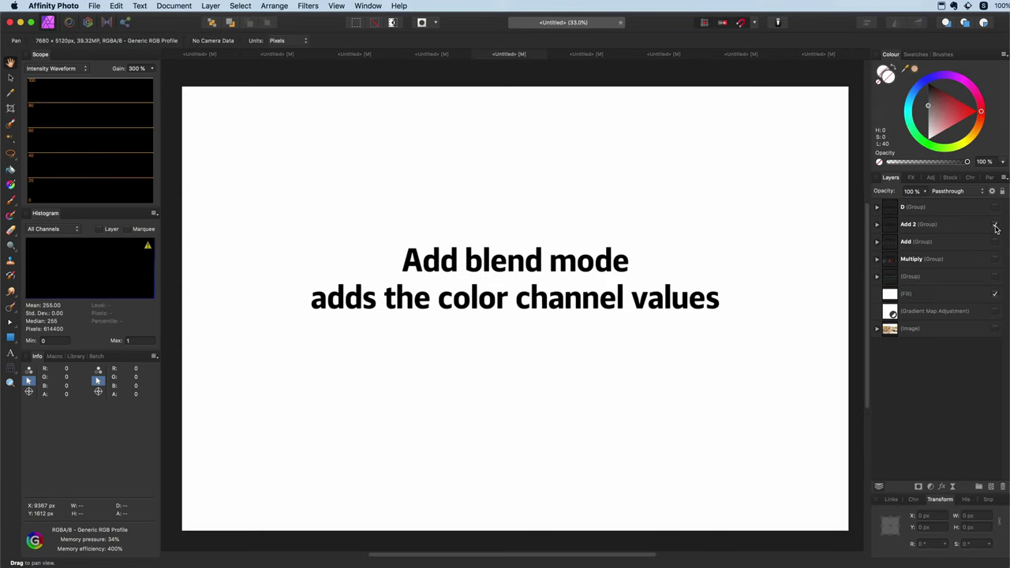
- Reveal the Add 2 slide's swatches and sum, then move the photo copy above the cyan fill
{"action": "left_click", "coordinate": [996, 228]}
{"action": "left_click", "coordinate": [877, 224]}
{"action": "left_click", "coordinate": [947, 241]}
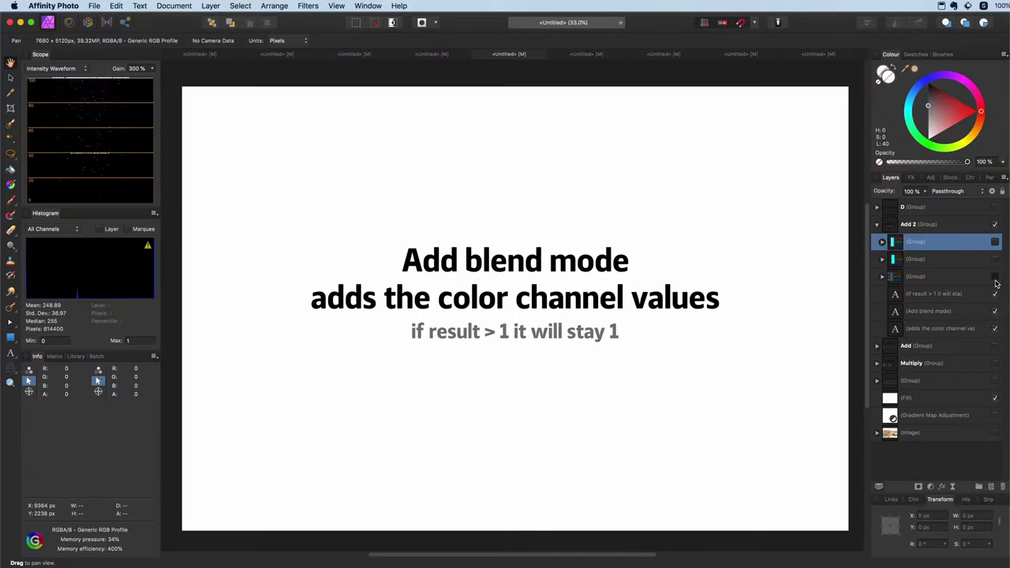
{"action": "left_click", "coordinate": [995, 277]}
{"action": "left_click", "coordinate": [995, 265]}
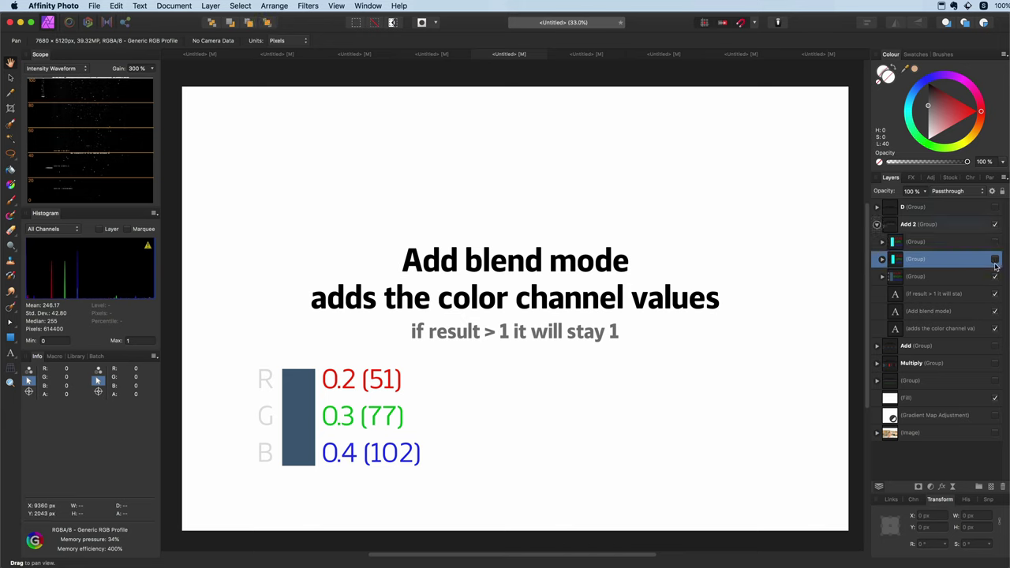
{"action": "left_click", "coordinate": [995, 261]}
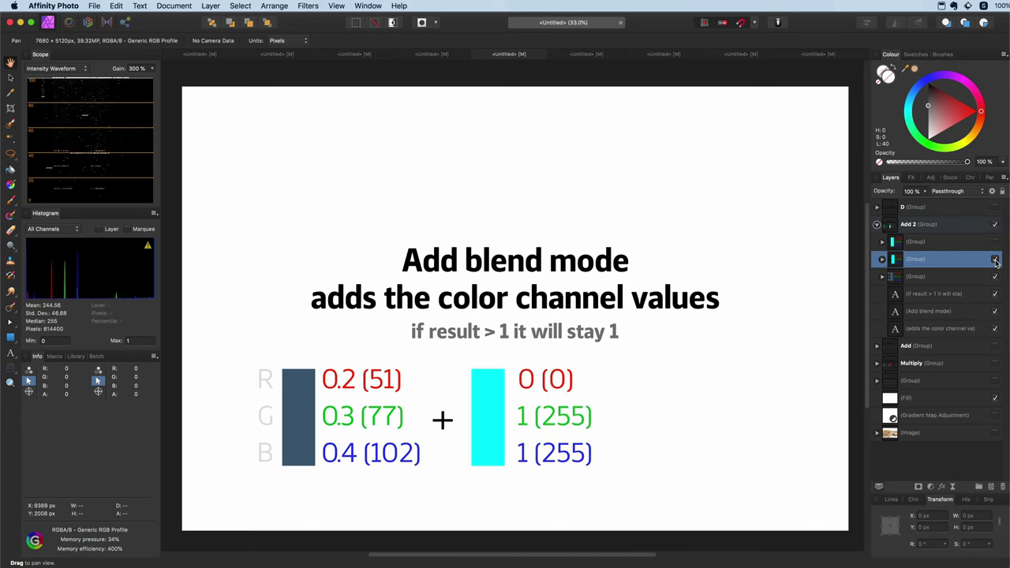
{"action": "left_click", "coordinate": [995, 244]}
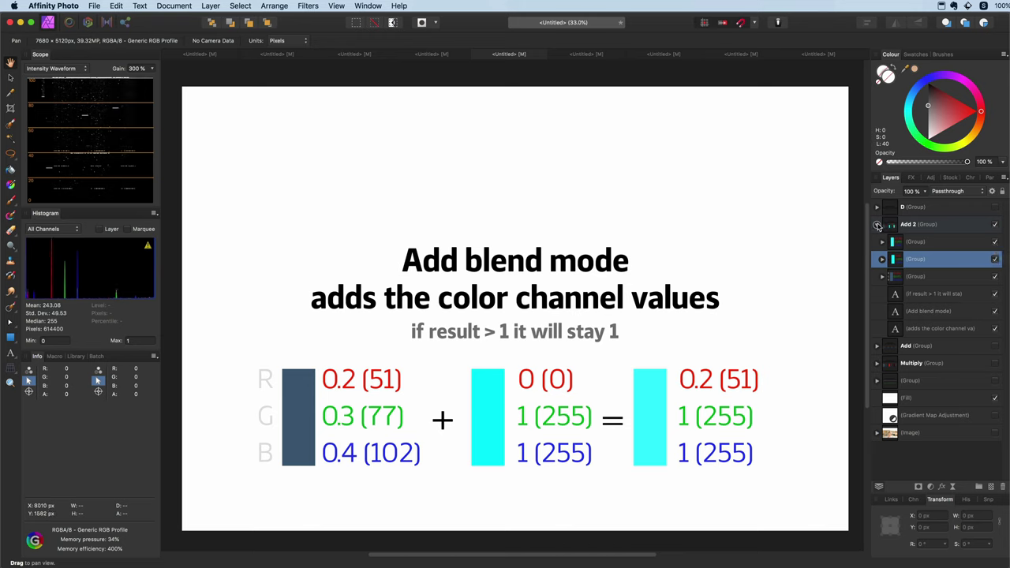
{"action": "left_click", "coordinate": [878, 225]}
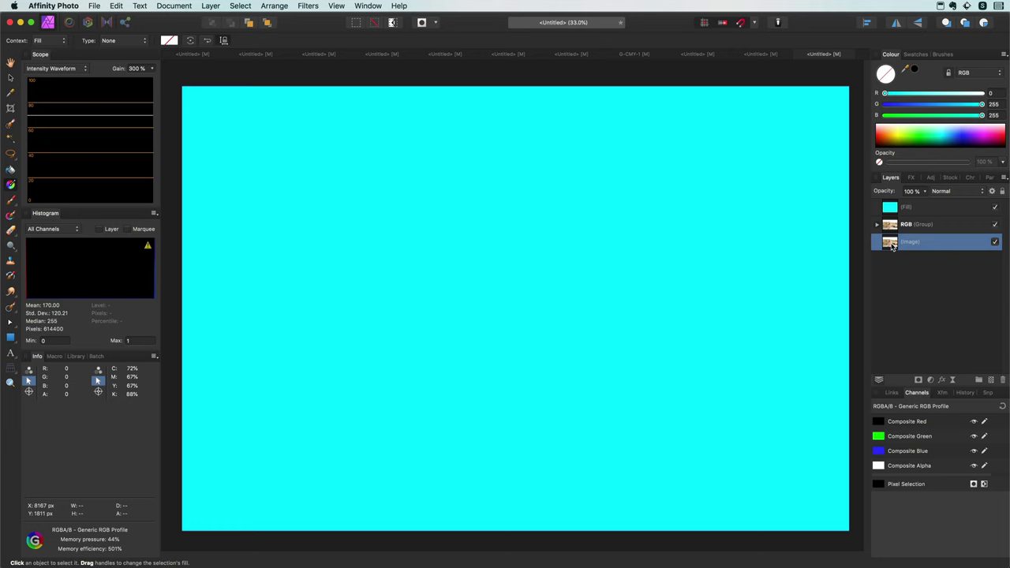
{"action": "mouse_move", "coordinate": [892, 244]}
{"action": "left_mouse_down"}
{"action": "mouse_move", "coordinate": [892, 206]}
{"action": "mouse_move", "coordinate": [892, 225]}
{"action": "mouse_move", "coordinate": [931, 213]}
{"action": "left_mouse_up"}
- Set the cyan fill to Add and duplicate its photo layer
{"action": "left_click", "coordinate": [890, 225]}
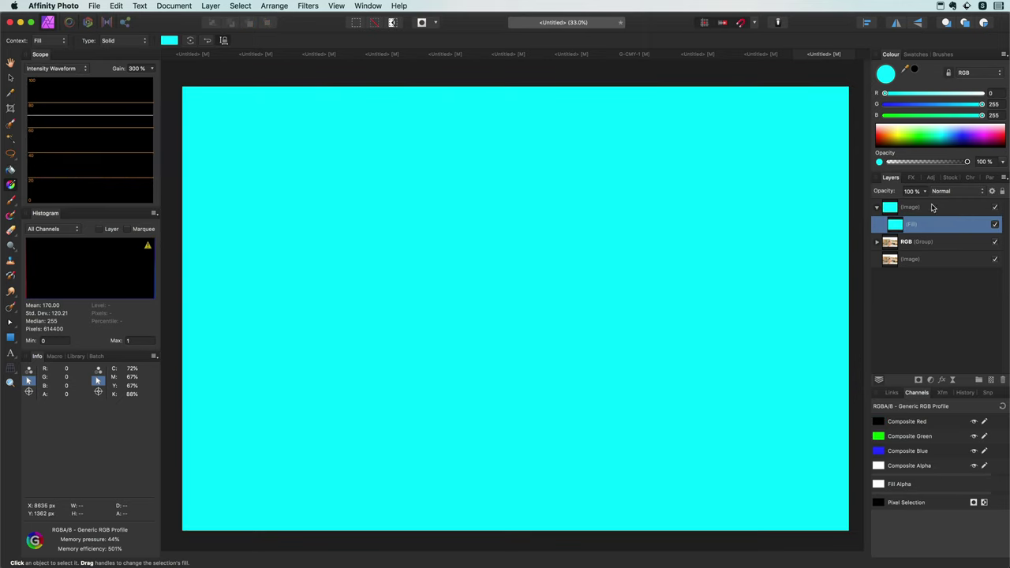
{"action": "left_click", "coordinate": [942, 192]}
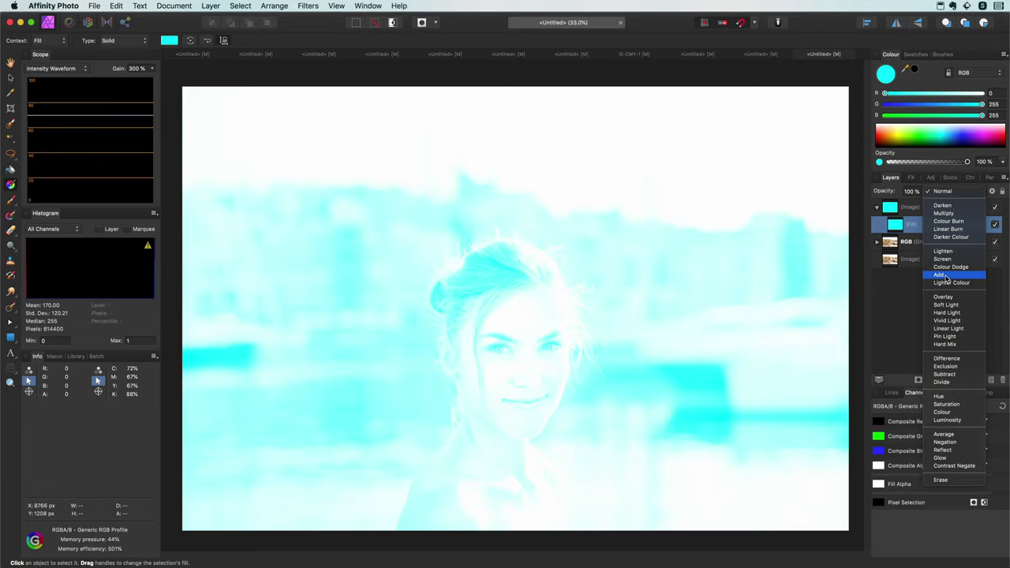
{"action": "left_click", "coordinate": [946, 276]}
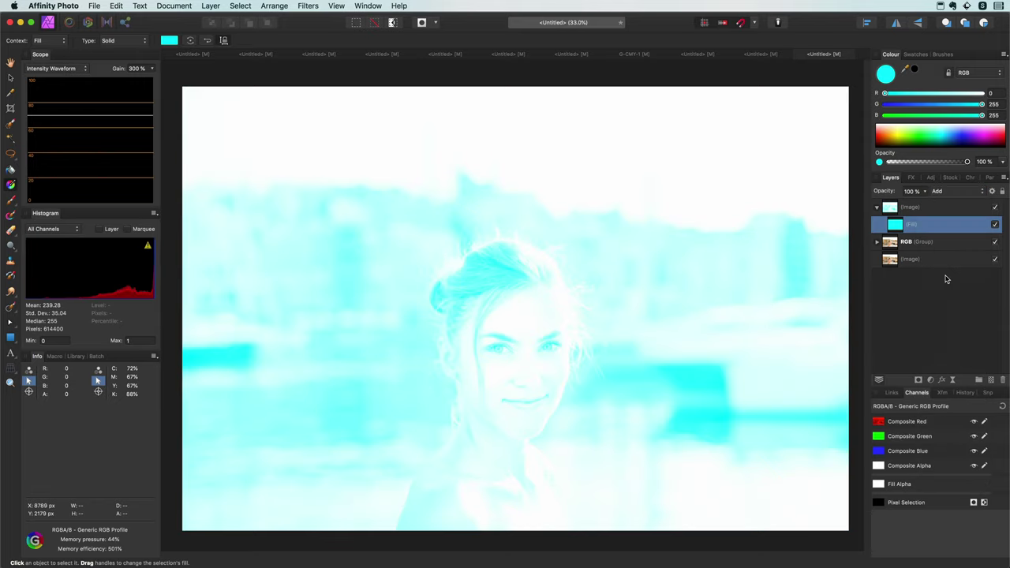
{"action": "left_click", "coordinate": [889, 210]}
{"action": "key", "text": "super+j"}
{"action": "key", "text": "super+j"}
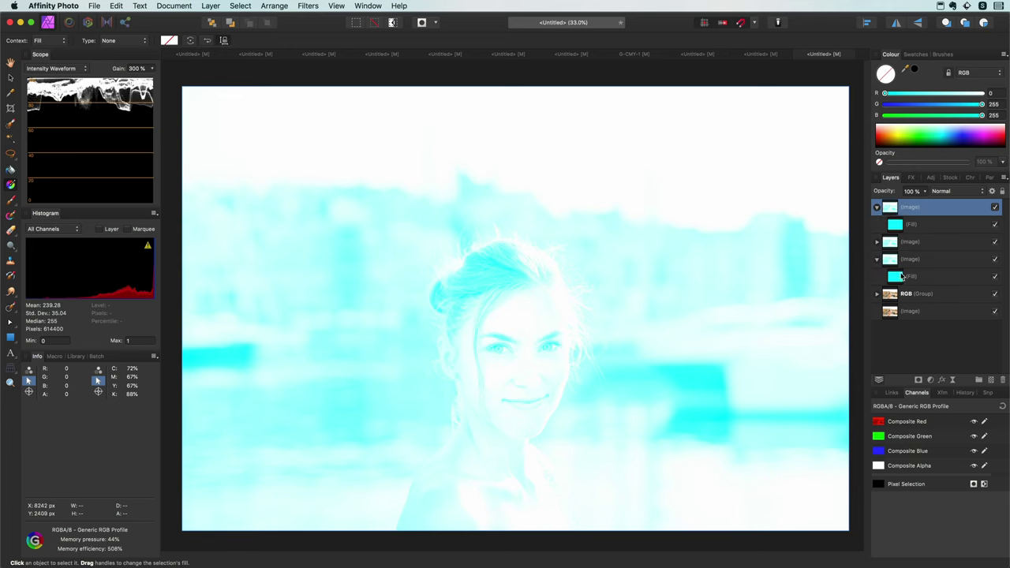
- Recolour the duplicates' fills to yellow and magenta
{"action": "left_click", "coordinate": [912, 276]}
{"action": "left_click_drag", "start_coordinate": [955, 115], "coordinate": [884, 115]}
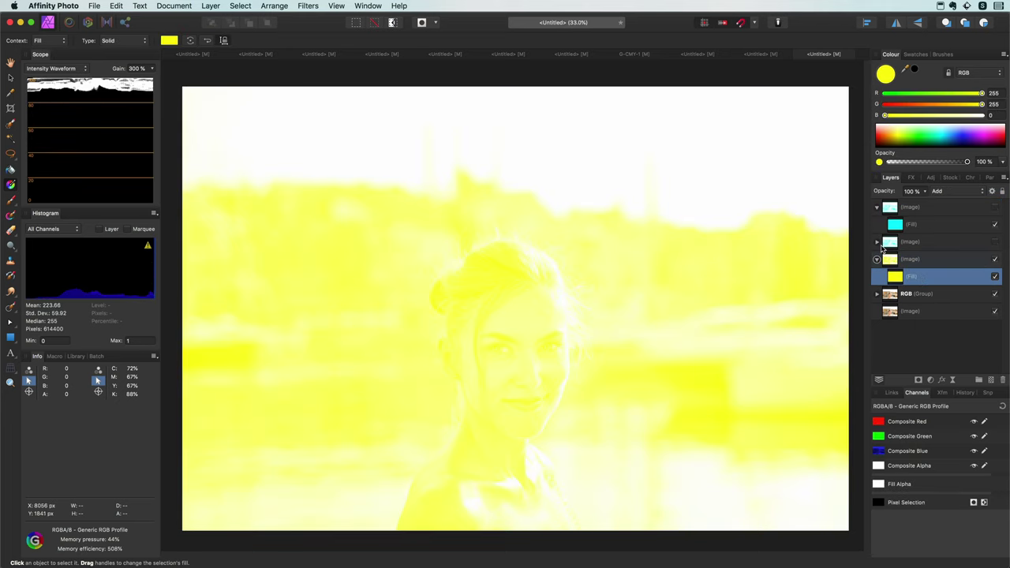
{"action": "left_click", "coordinate": [911, 259]}
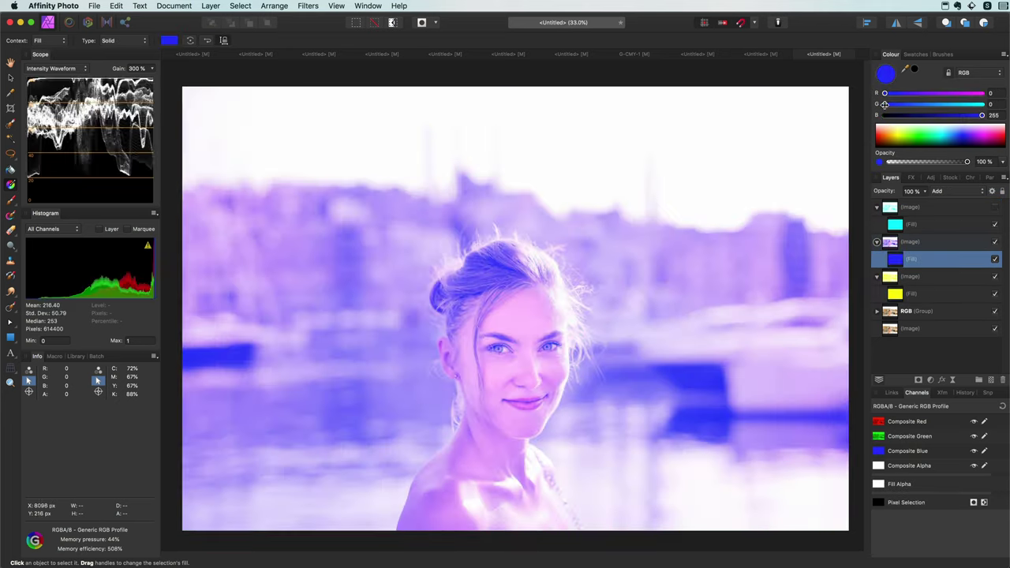
{"action": "left_click_drag", "start_coordinate": [982, 115], "coordinate": [884, 93]}
{"action": "left_click_drag", "start_coordinate": [883, 115], "coordinate": [982, 115]}
{"action": "mouse_move", "coordinate": [883, 93]}
{"action": "left_mouse_down"}
{"action": "mouse_move", "coordinate": [981, 93]}
{"action": "mouse_move", "coordinate": [884, 104]}
{"action": "left_mouse_up"}
- Group the three tinted photo layers and name the group CMY
{"action": "left_click", "coordinate": [877, 242]}
{"action": "left_click", "coordinate": [908, 241], "text": "shift"}
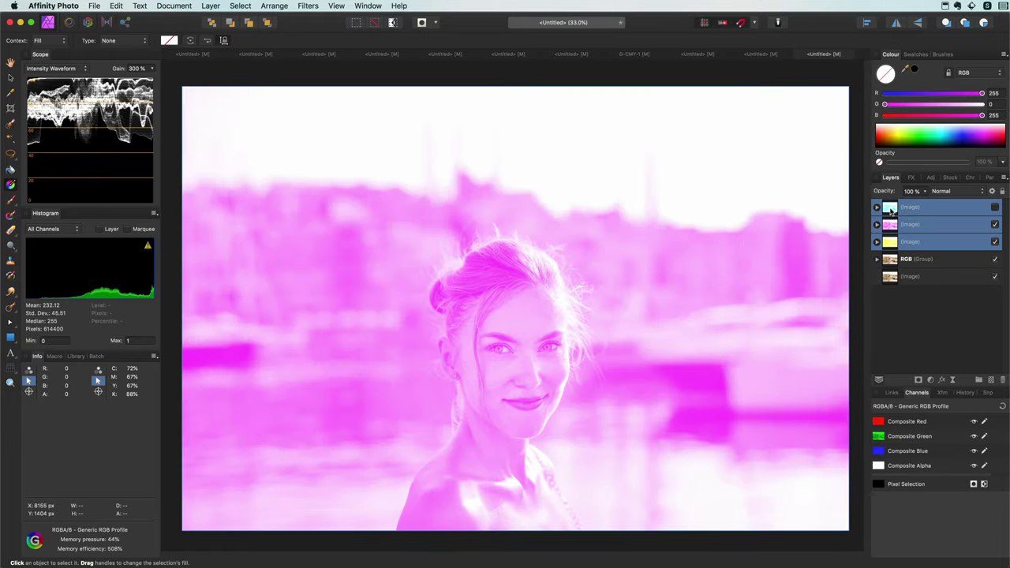
{"action": "right_click", "coordinate": [902, 208]}
{"action": "left_click", "coordinate": [914, 344]}
{"action": "double_click", "coordinate": [907, 207]}
{"action": "type", "text": "CMY"}
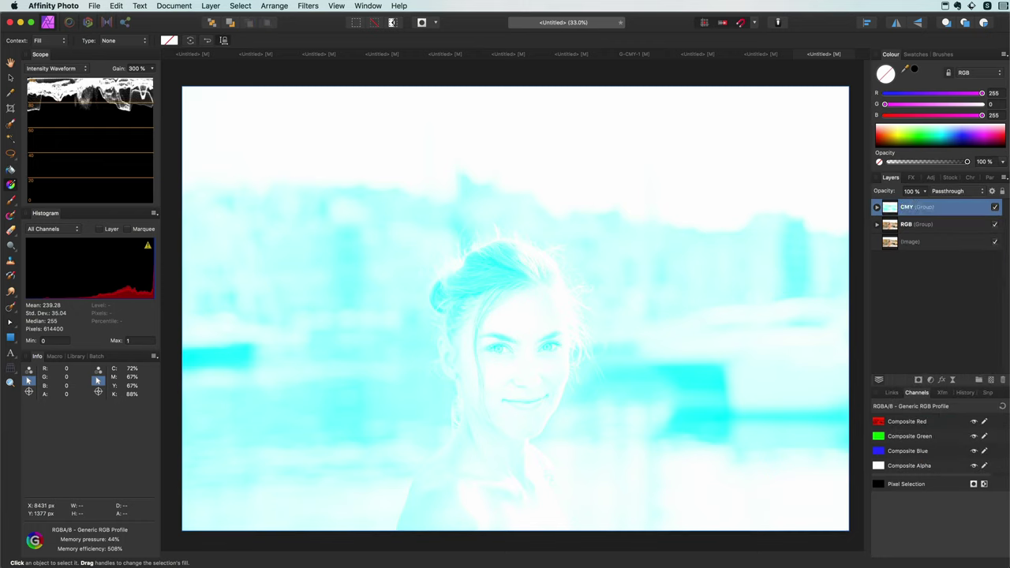
- Select the cyan, magenta and yellow layers in the CMY group and set them to Multiply
{"action": "left_click", "coordinate": [876, 209]}
{"action": "left_click", "coordinate": [890, 225]}
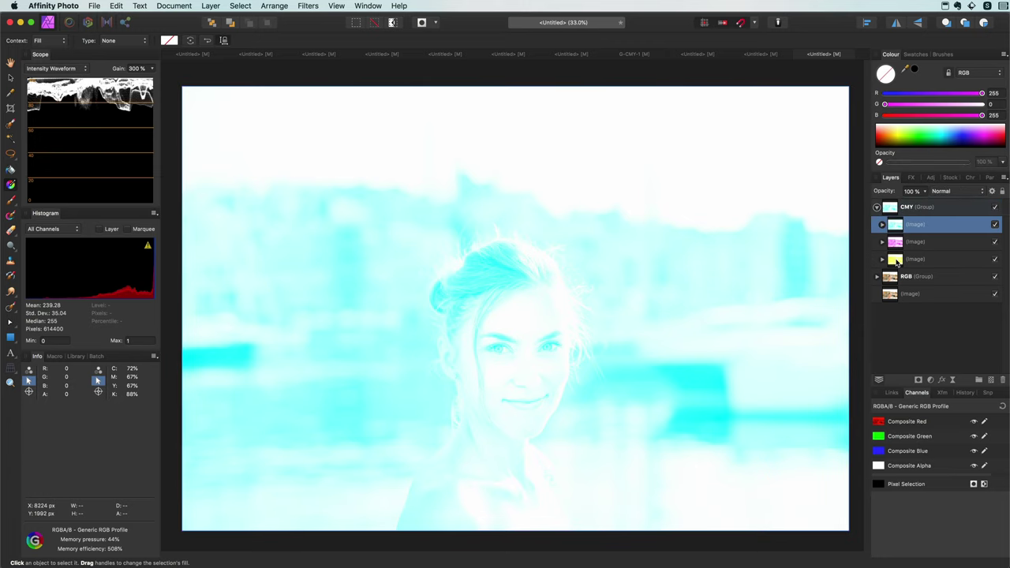
{"action": "left_click", "coordinate": [896, 261], "text": "shift"}
{"action": "left_click", "coordinate": [949, 192]}
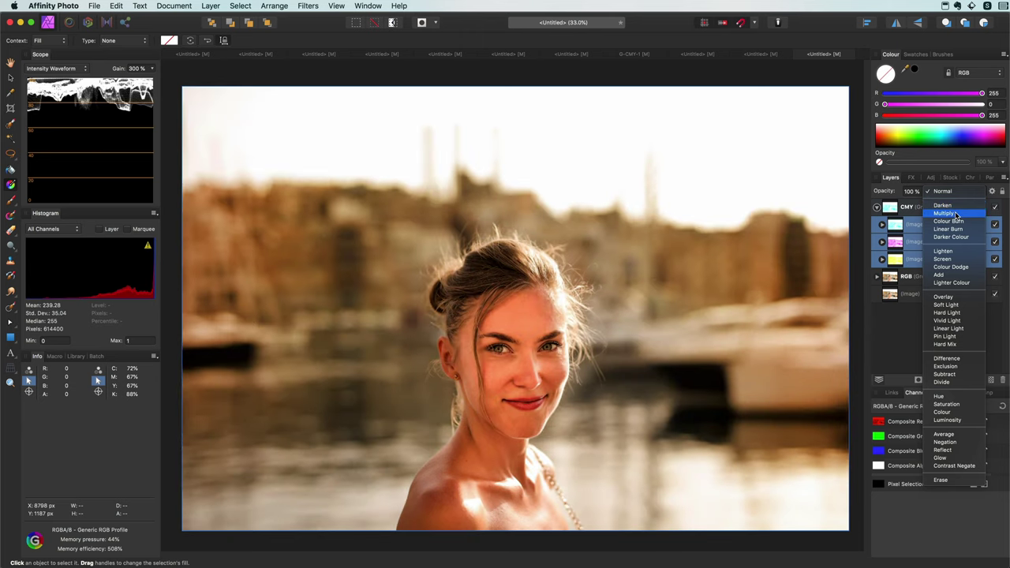
{"action": "left_click", "coordinate": [956, 213]}
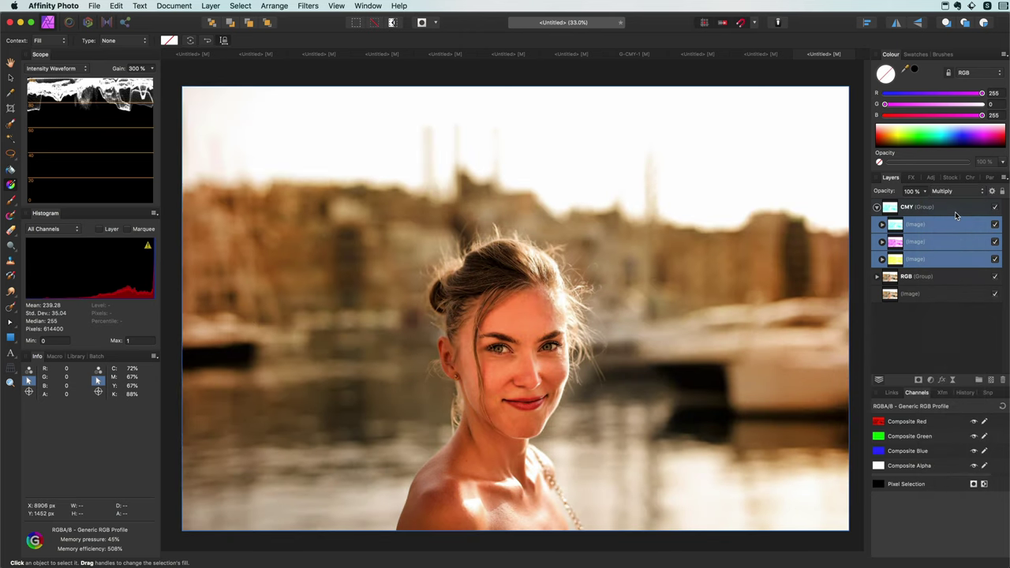
- Hide and reshow the RGB group to compare, then select the yellow channel layer
{"action": "left_click", "coordinate": [995, 281]}
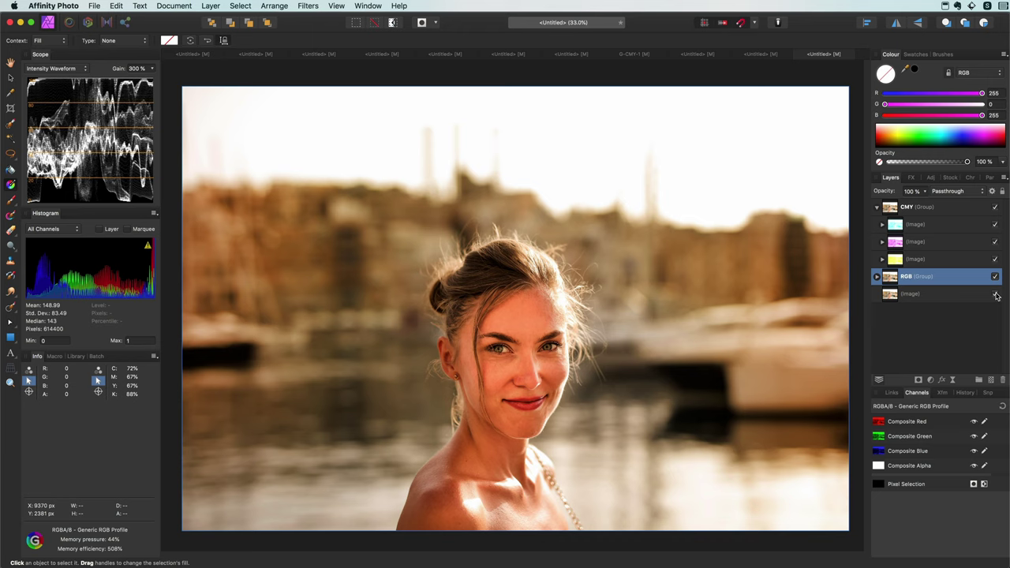
{"action": "left_click", "coordinate": [995, 277]}
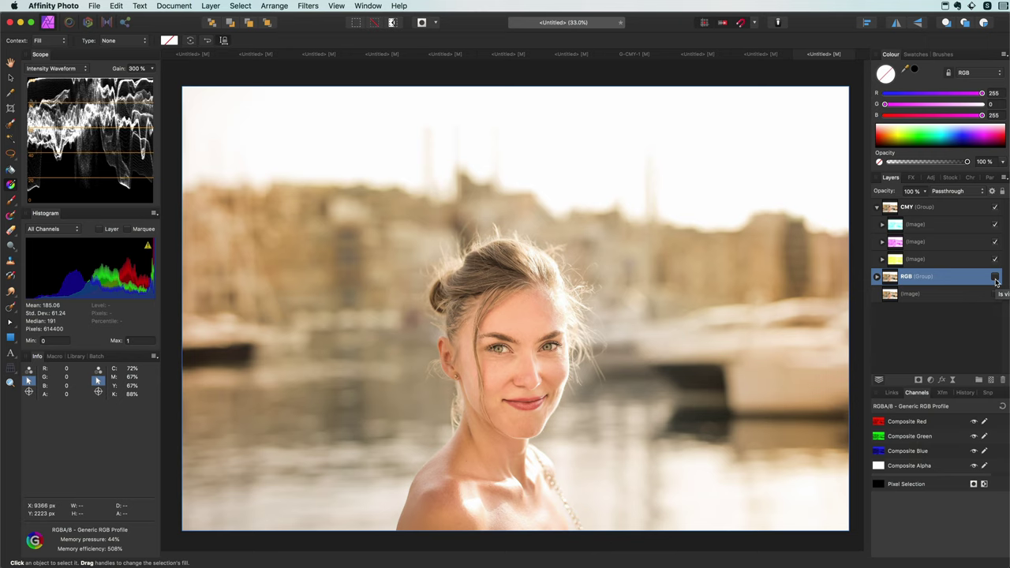
{"action": "left_click", "coordinate": [995, 278]}
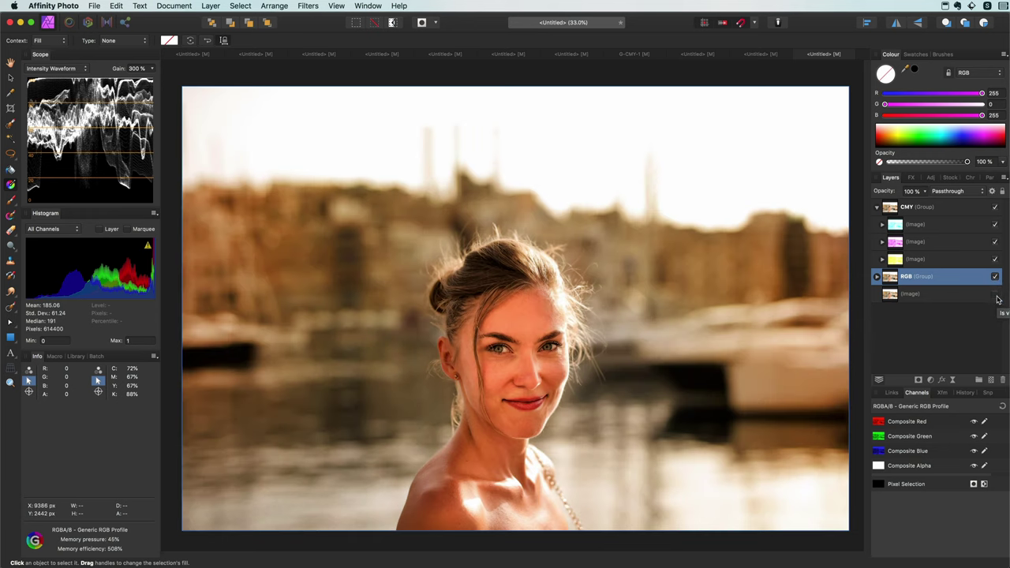
{"action": "left_click", "coordinate": [899, 260]}
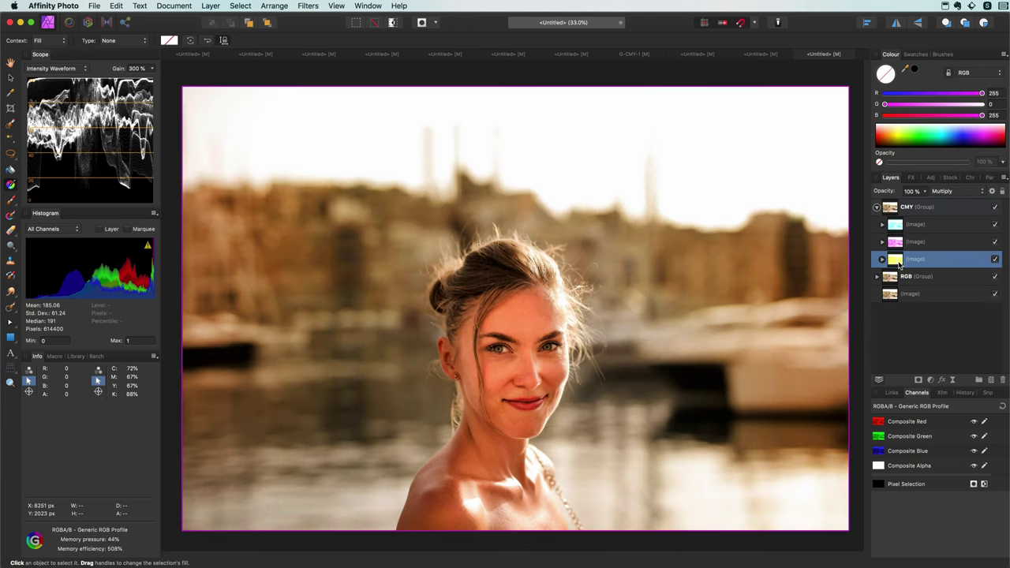
- Add a fill layer below the yellow layer, make it white (green 255), and collapse the CMY group
{"action": "left_click", "coordinate": [218, 8]}
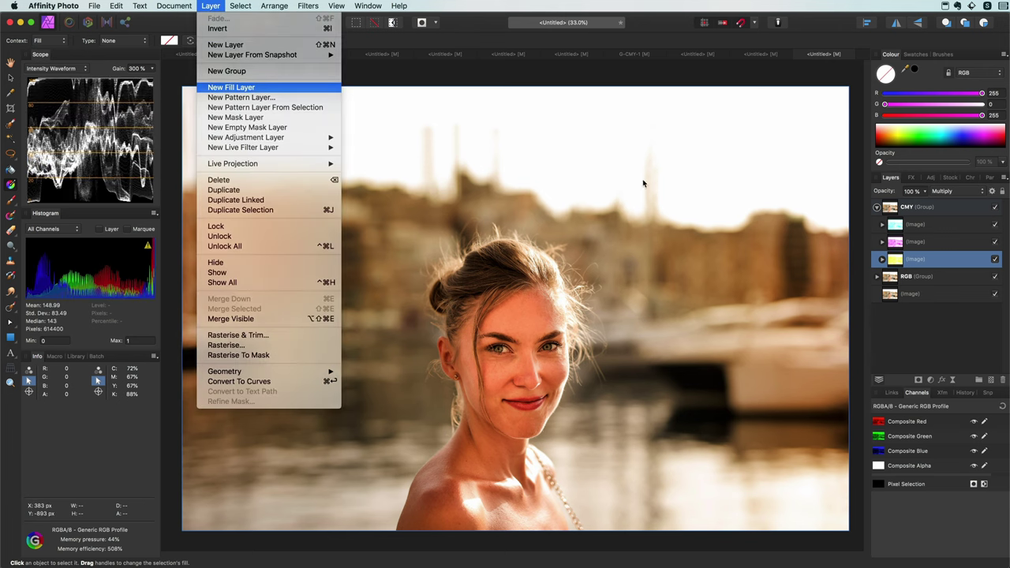
{"action": "left_click", "coordinate": [228, 87]}
{"action": "left_click_drag", "start_coordinate": [901, 263], "coordinate": [896, 278]}
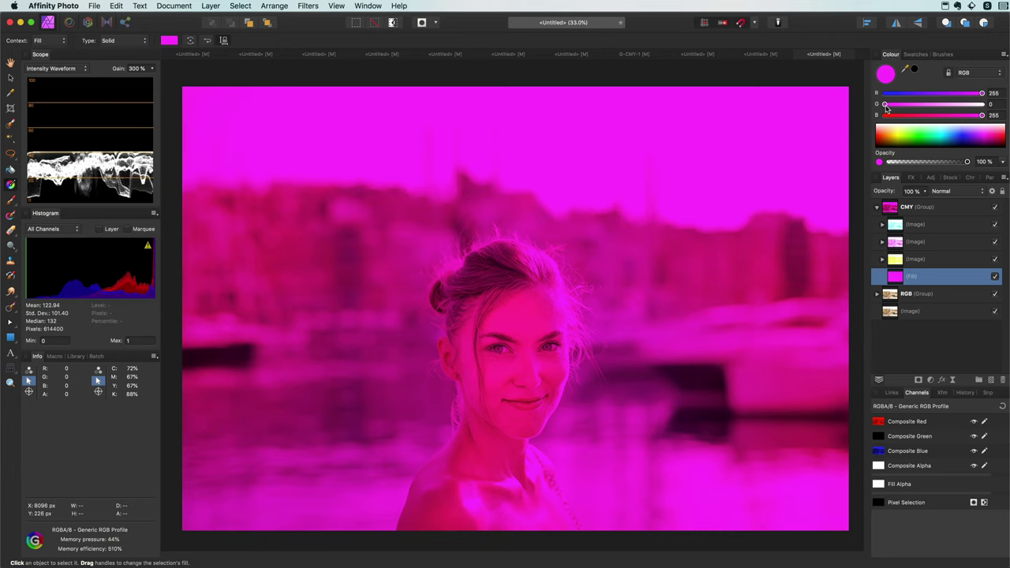
{"action": "left_click_drag", "start_coordinate": [884, 104], "coordinate": [982, 104]}
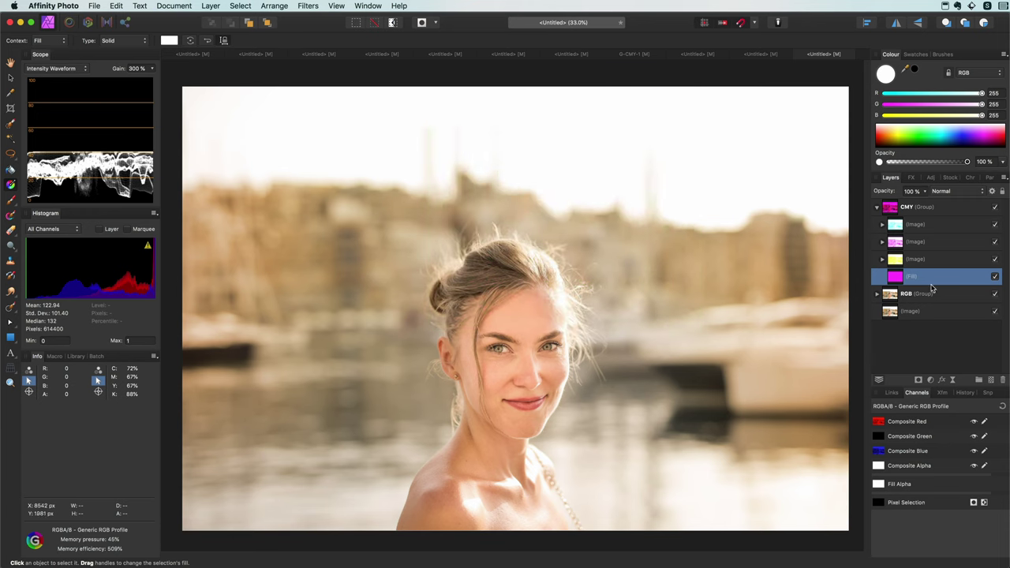
{"action": "left_click", "coordinate": [877, 208]}
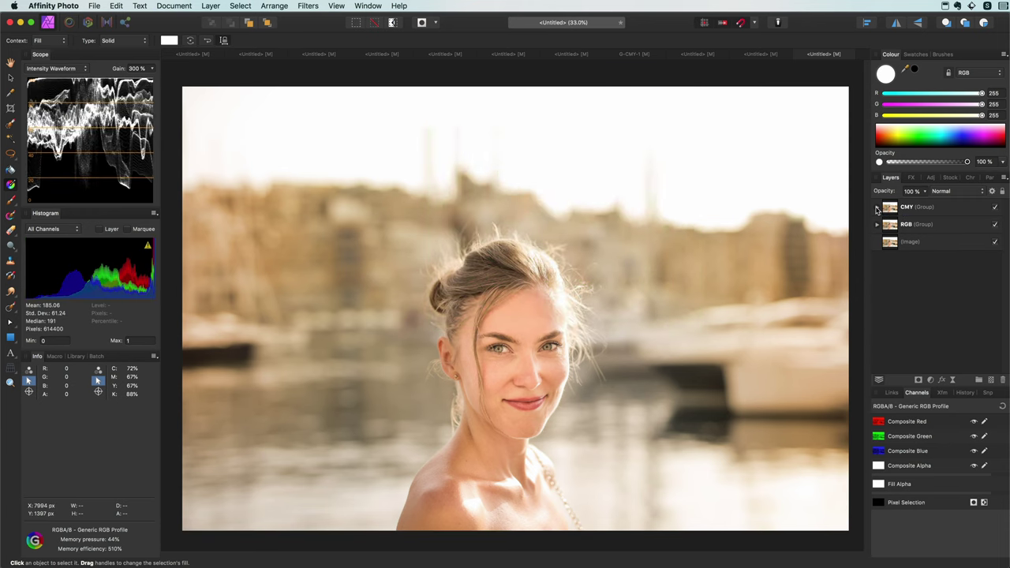
- Duplicate the RGB group, move it above CMY, and rename it 'CMY from RGB'
{"action": "left_click", "coordinate": [926, 214]}
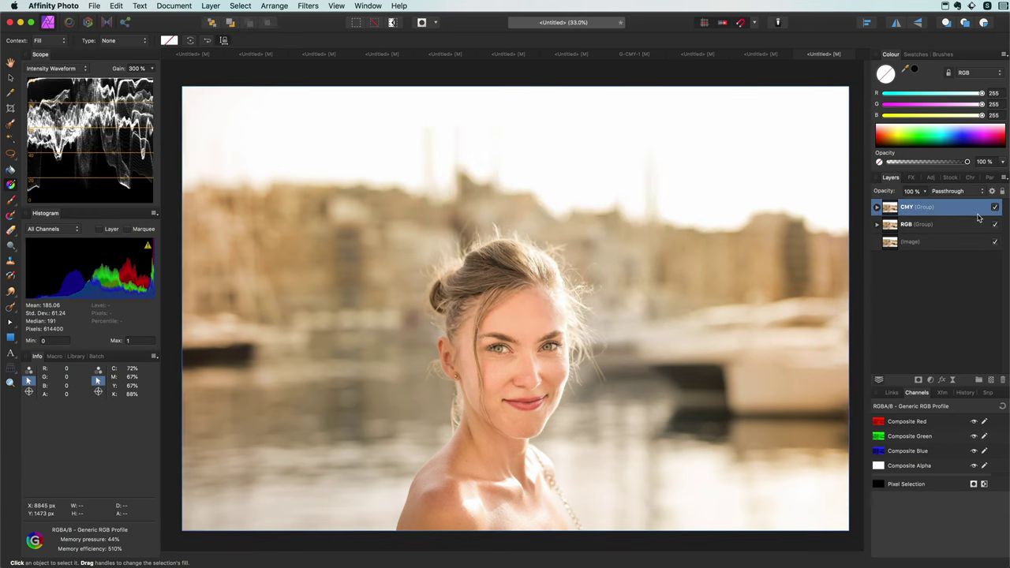
{"action": "left_click", "coordinate": [875, 226]}
{"action": "left_click", "coordinate": [893, 227]}
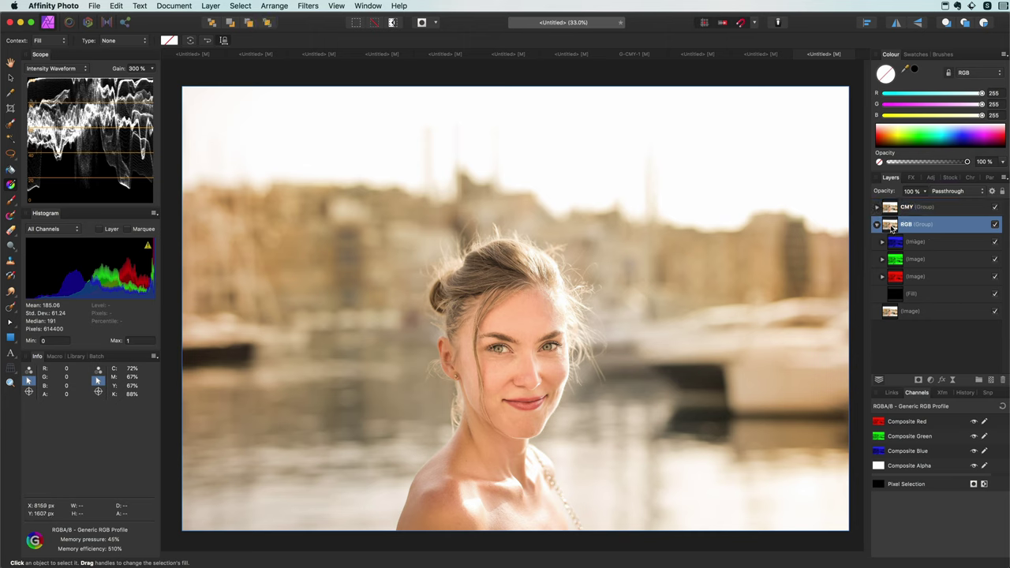
{"action": "right_click", "coordinate": [893, 227]}
{"action": "left_click", "coordinate": [927, 315]}
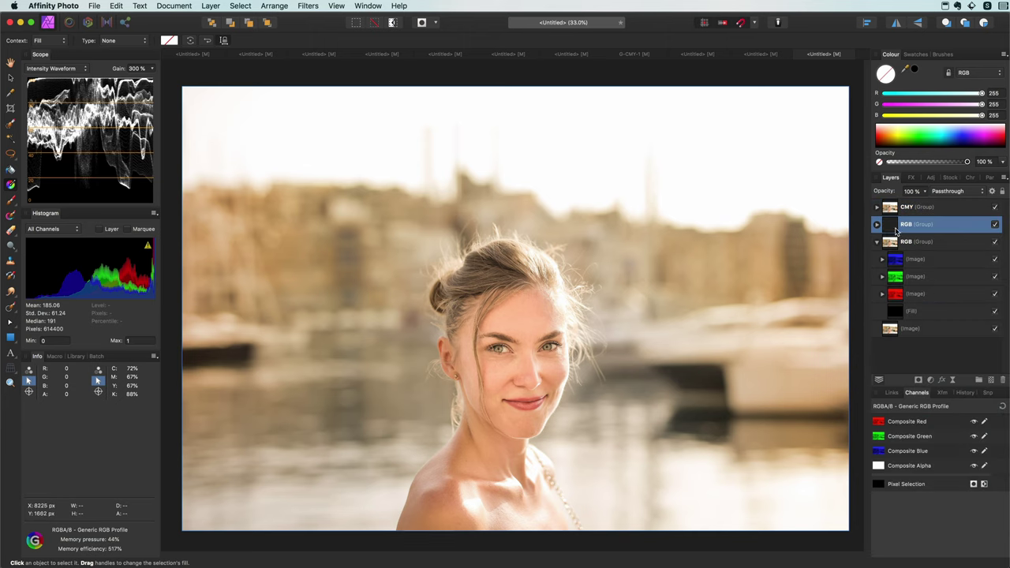
{"action": "left_click_drag", "start_coordinate": [895, 227], "coordinate": [908, 204]}
{"action": "double_click", "coordinate": [919, 207]}
{"action": "type", "text": "CMY from RG"}
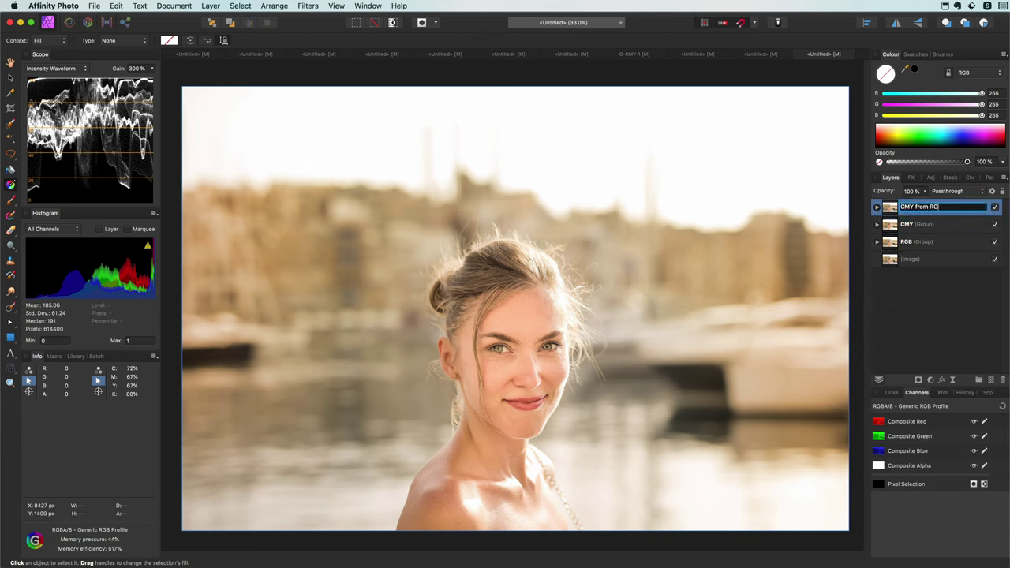
{"action": "type", "text": "B"}
{"action": "key", "text": "Return"}
- Set the red channel's fill in CMY from RGB to the Divide blend mode
{"action": "left_click", "coordinate": [876, 207]}
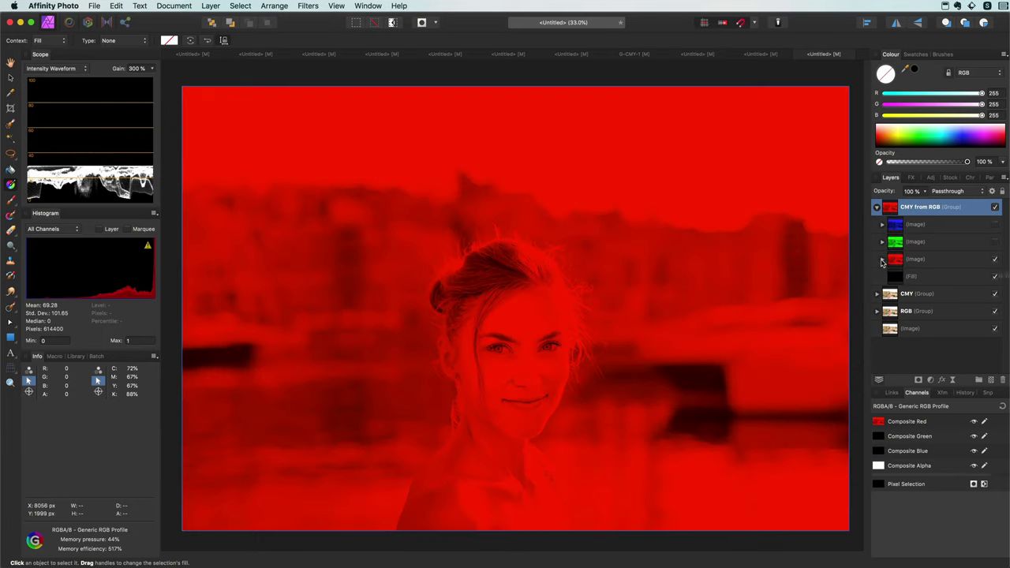
{"action": "left_click", "coordinate": [882, 260]}
{"action": "left_click", "coordinate": [904, 277]}
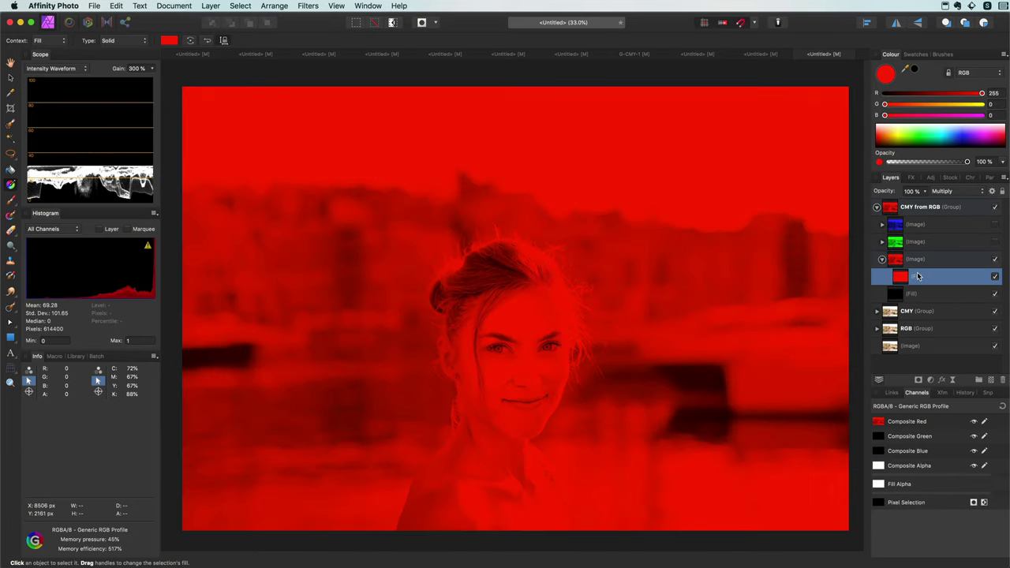
{"action": "left_click", "coordinate": [950, 192]}
{"action": "left_click", "coordinate": [983, 251]}
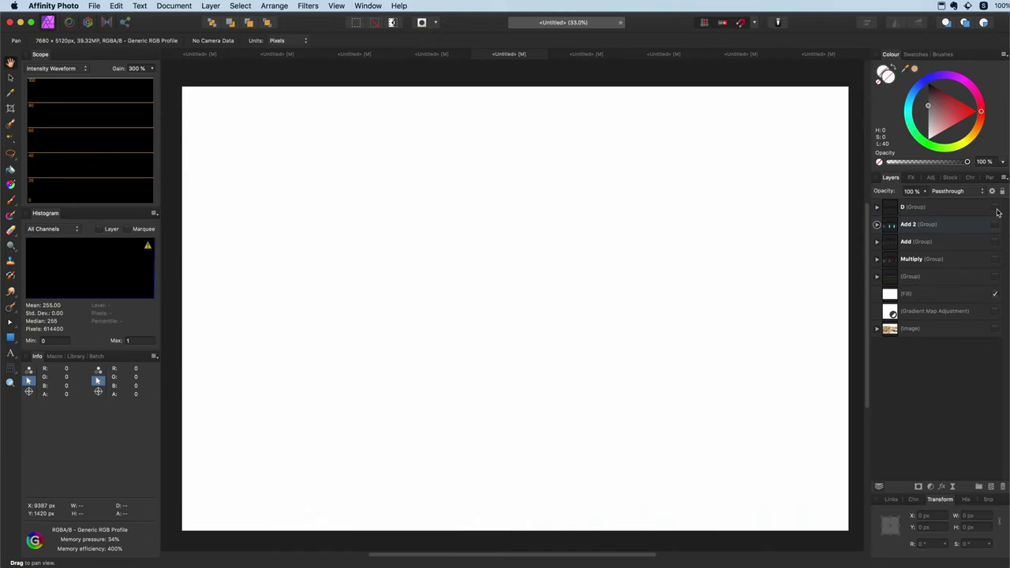
- Reveal the Divide slide's title, divide-by-zero note, example RGB values, red divisor and cyan result
{"action": "left_click", "coordinate": [995, 208]}
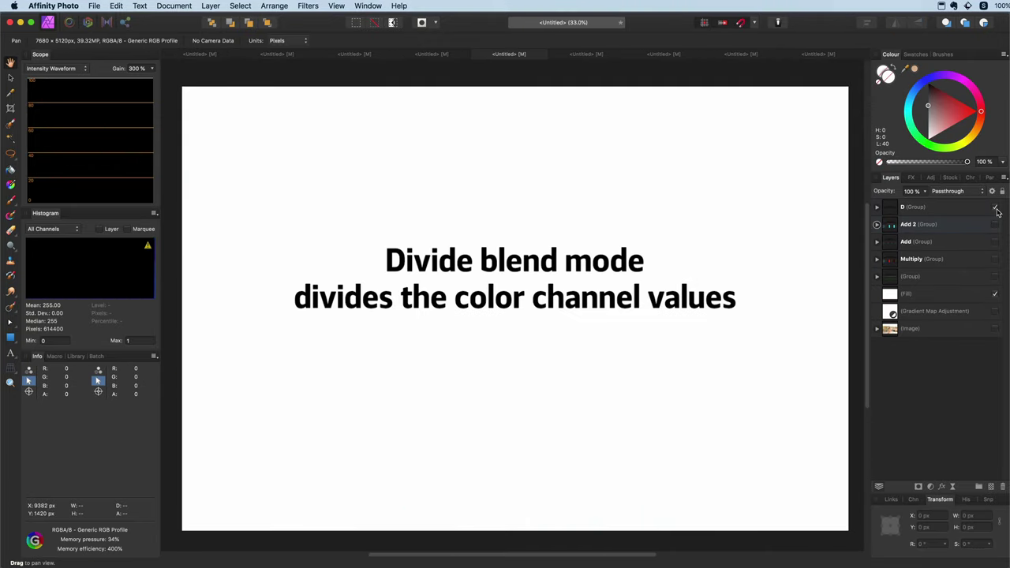
{"action": "left_click", "coordinate": [877, 207]}
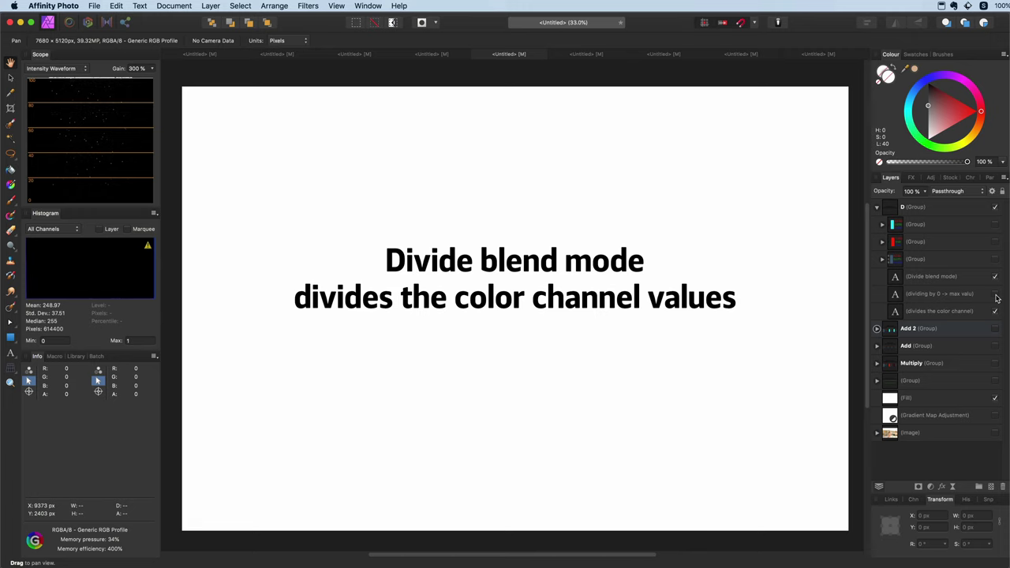
{"action": "left_click", "coordinate": [996, 296]}
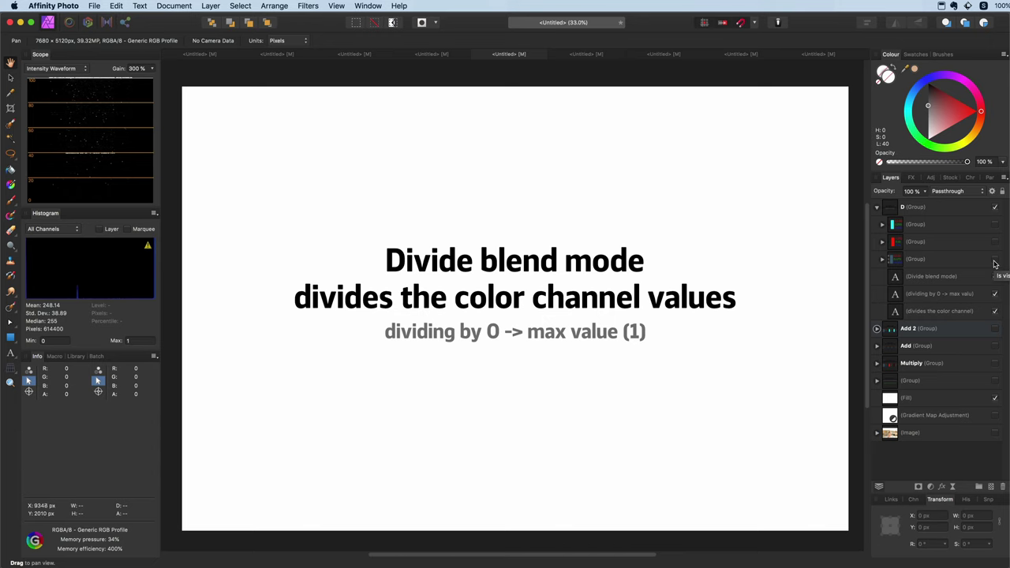
{"action": "left_click", "coordinate": [994, 260]}
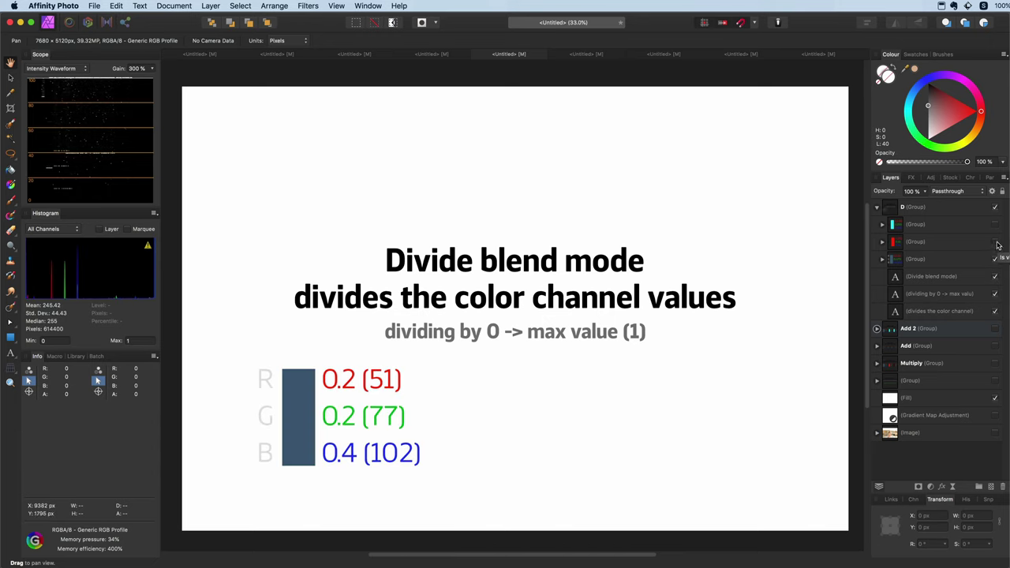
{"action": "left_click", "coordinate": [996, 241]}
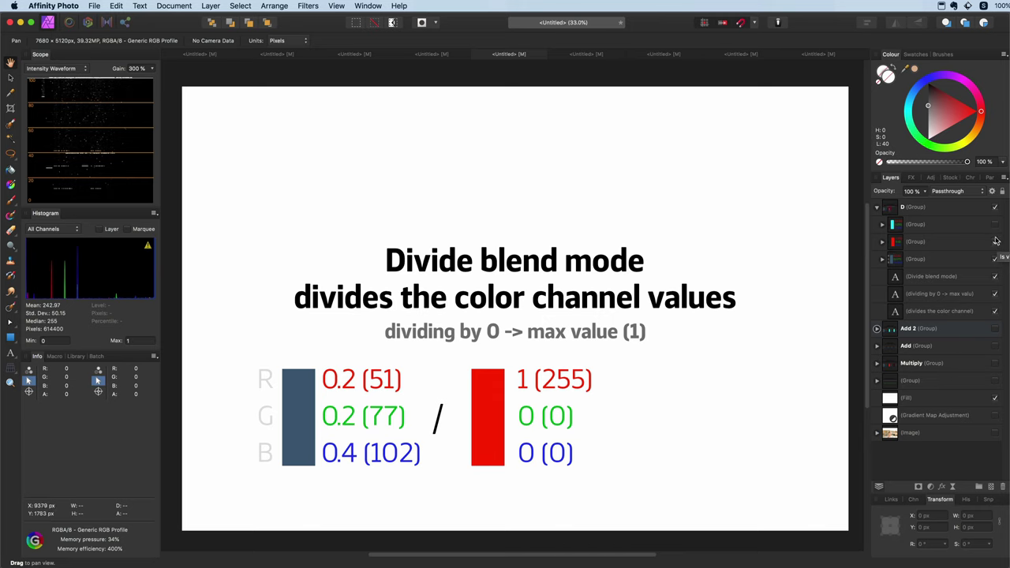
{"action": "left_click", "coordinate": [995, 225]}
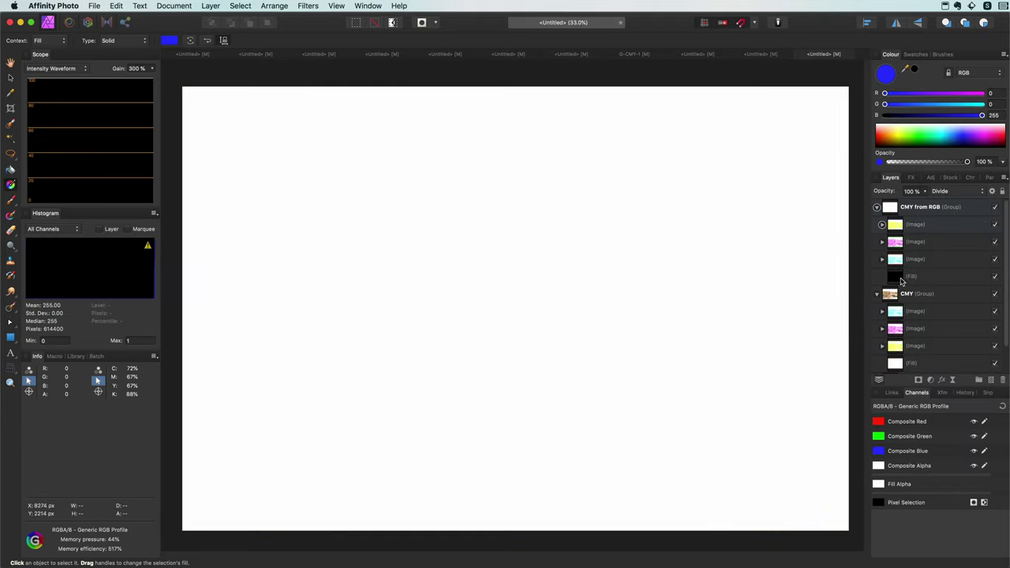
- Make the CMY from RGB bottom fill white and set its three channel layers to Multiply
{"action": "left_click", "coordinate": [928, 276]}
{"action": "left_click_drag", "start_coordinate": [885, 116], "coordinate": [998, 117]}
{"action": "left_click", "coordinate": [916, 224]}
{"action": "left_click", "coordinate": [915, 258], "text": "shift"}
{"action": "left_click", "coordinate": [958, 191]}
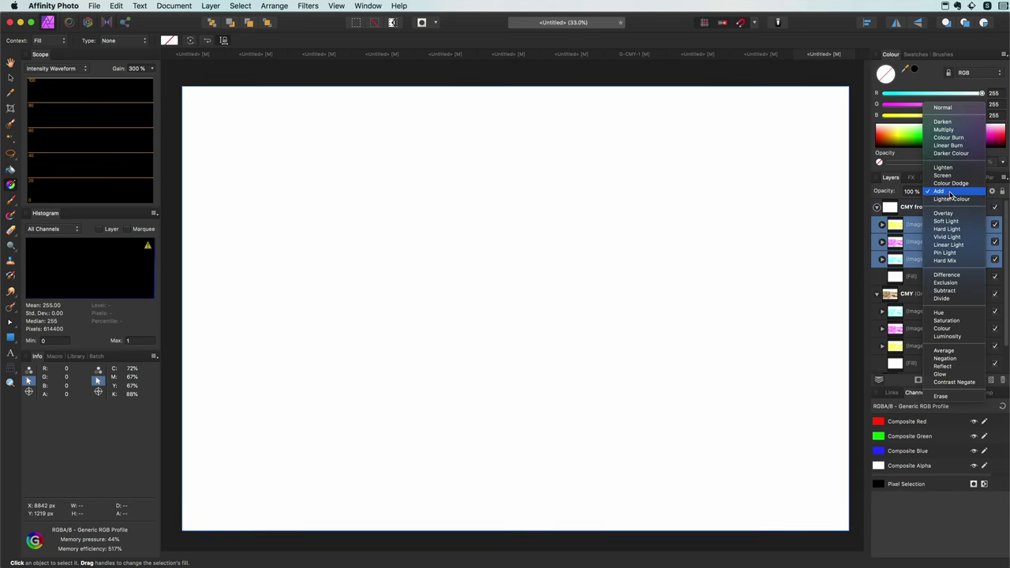
{"action": "left_click", "coordinate": [943, 129]}
- Shift the yellow layer left for colour fringes, then undo a trial offset of another channel layer
{"action": "left_click", "coordinate": [876, 207]}
{"action": "left_click", "coordinate": [876, 224]}
{"action": "left_click", "coordinate": [876, 206]}
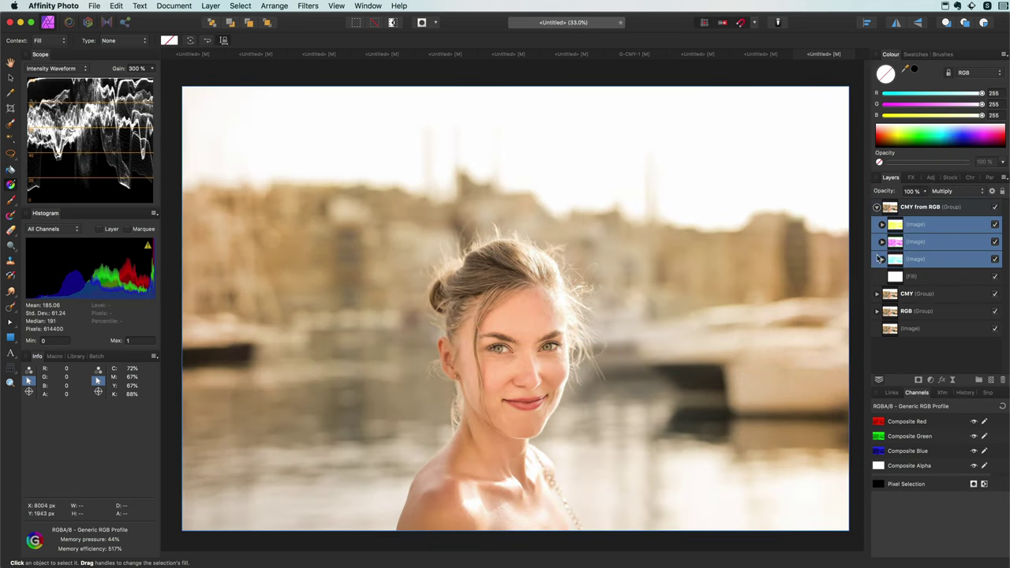
{"action": "left_click", "coordinate": [876, 207]}
{"action": "left_click", "coordinate": [876, 207]}
{"action": "left_click", "coordinate": [916, 225]}
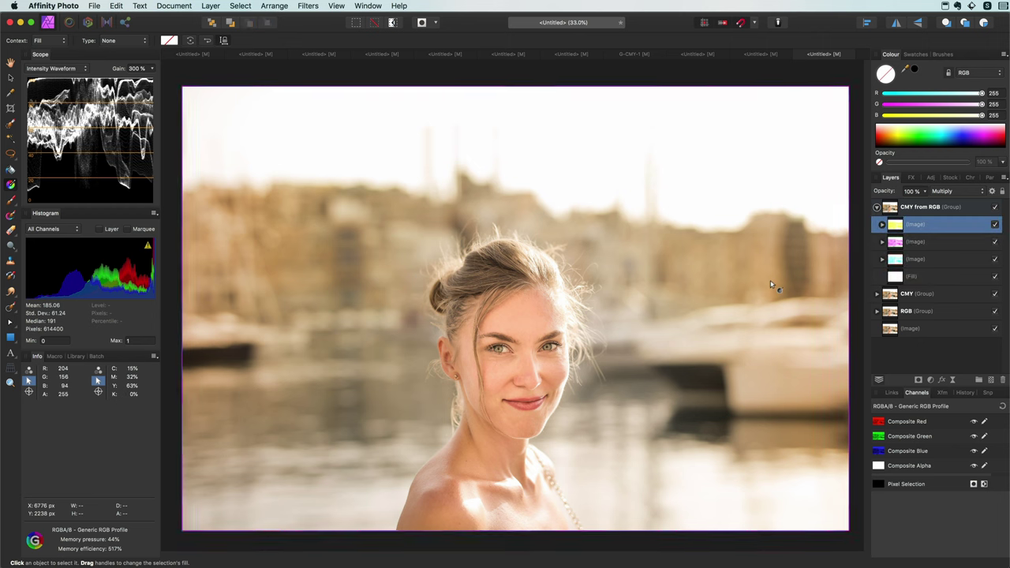
{"action": "left_click_drag", "start_coordinate": [707, 308], "coordinate": [680, 288]}
{"action": "left_click", "coordinate": [915, 241]}
{"action": "left_click_drag", "start_coordinate": [636, 341], "coordinate": [652, 327]}
{"action": "key", "text": "super+z"}
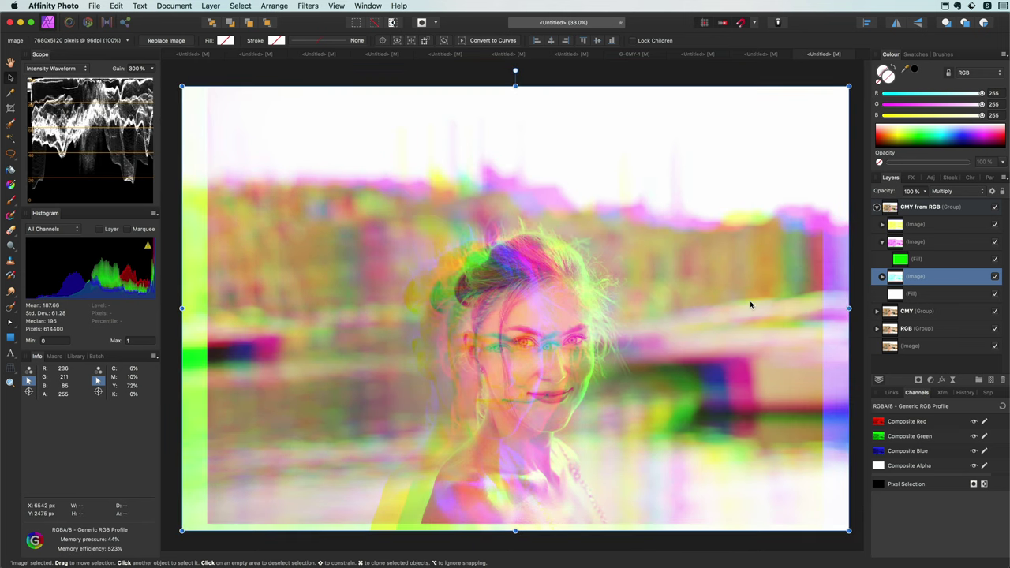
{"action": "key", "text": "super+z"}
{"action": "key", "text": "super+z"}
{"action": "key", "text": "super+z"}
{"action": "key", "text": "super+z"}
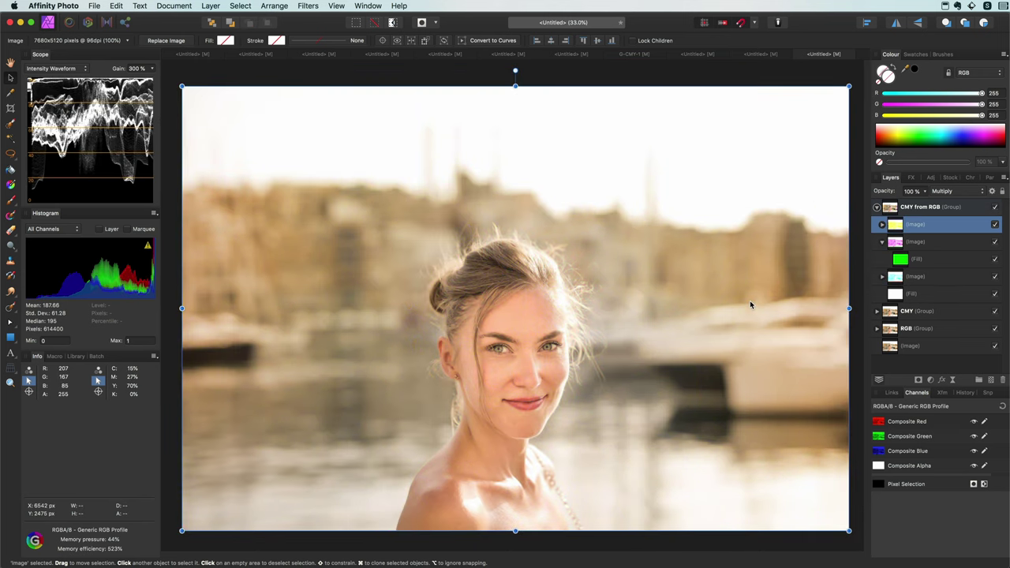
- Nest a Curves adjustment in the yellow layer and pull its midpoint down to darken midtones
{"action": "left_click", "coordinate": [882, 242]}
{"action": "left_click", "coordinate": [883, 225]}
{"action": "left_click", "coordinate": [931, 380]}
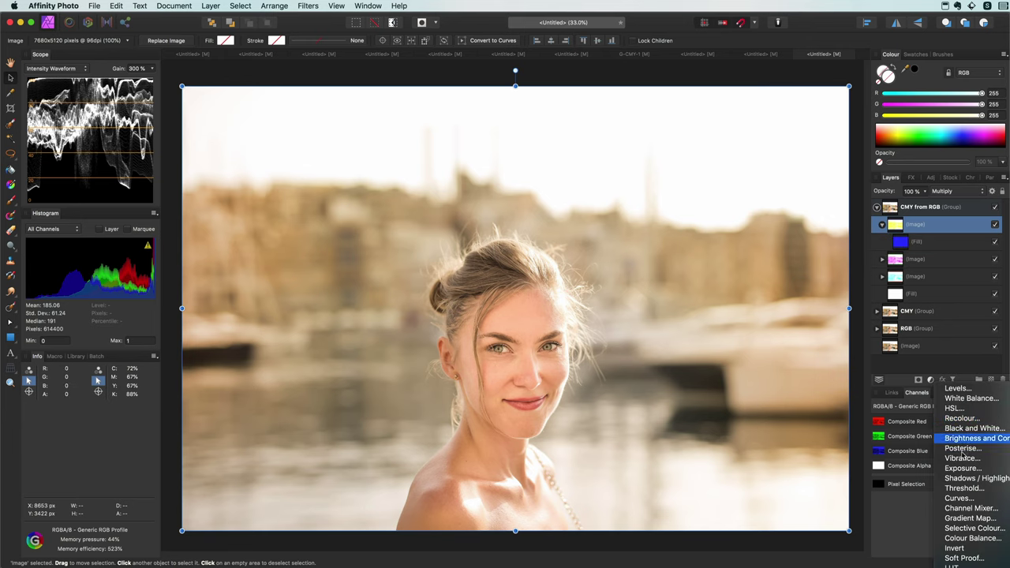
{"action": "left_click", "coordinate": [959, 498]}
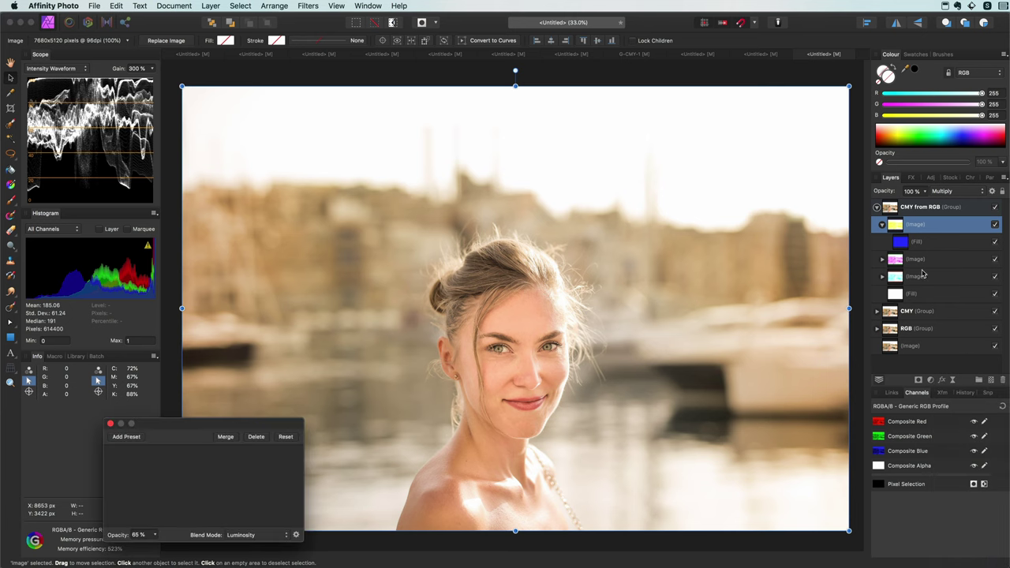
{"action": "left_click_drag", "start_coordinate": [897, 226], "coordinate": [895, 242]}
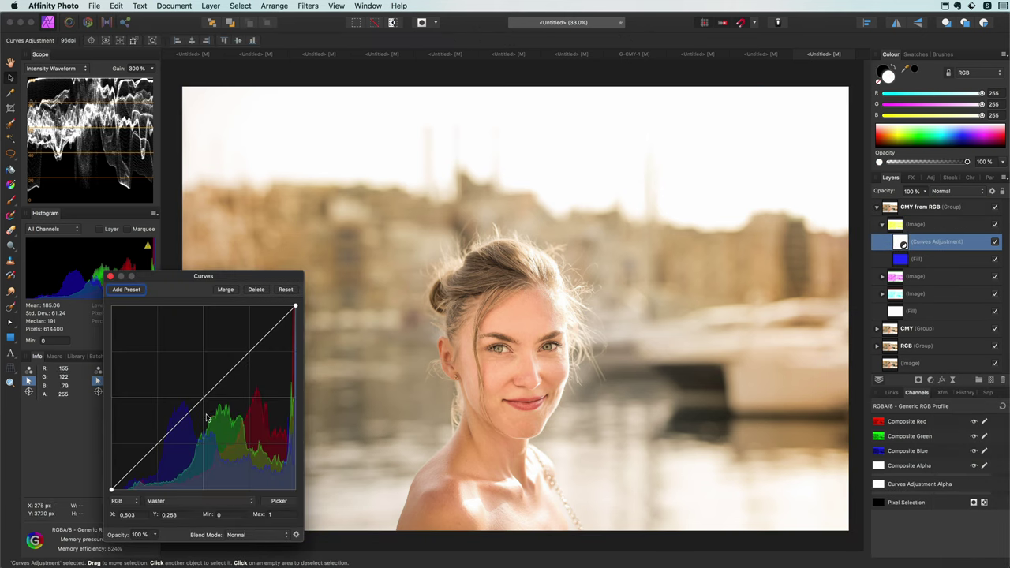
{"action": "left_click_drag", "start_coordinate": [205, 395], "coordinate": [204, 447]}
{"action": "left_click", "coordinate": [110, 276]}
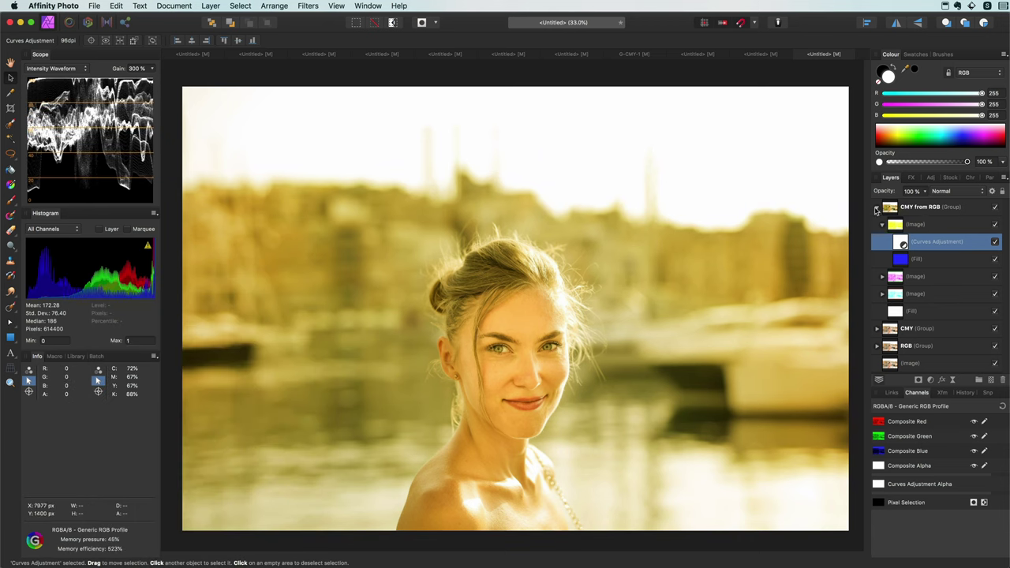
- Collapse CMY from RGB and place a new image layer of the photo at the top
{"action": "left_click", "coordinate": [875, 206]}
{"action": "right_click", "coordinate": [892, 262]}
{"action": "key", "text": "Escape"}
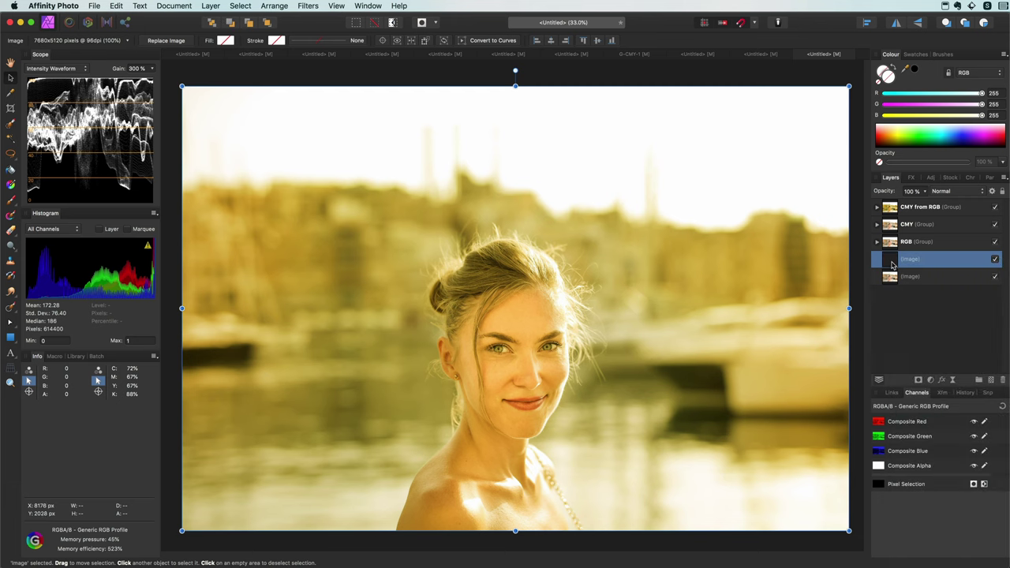
{"action": "left_click_drag", "start_coordinate": [891, 264], "coordinate": [900, 206]}
- Add a Curves adjustment with the Blue midpoint lowered and nest it in the top image layer
{"action": "left_click", "coordinate": [931, 380]}
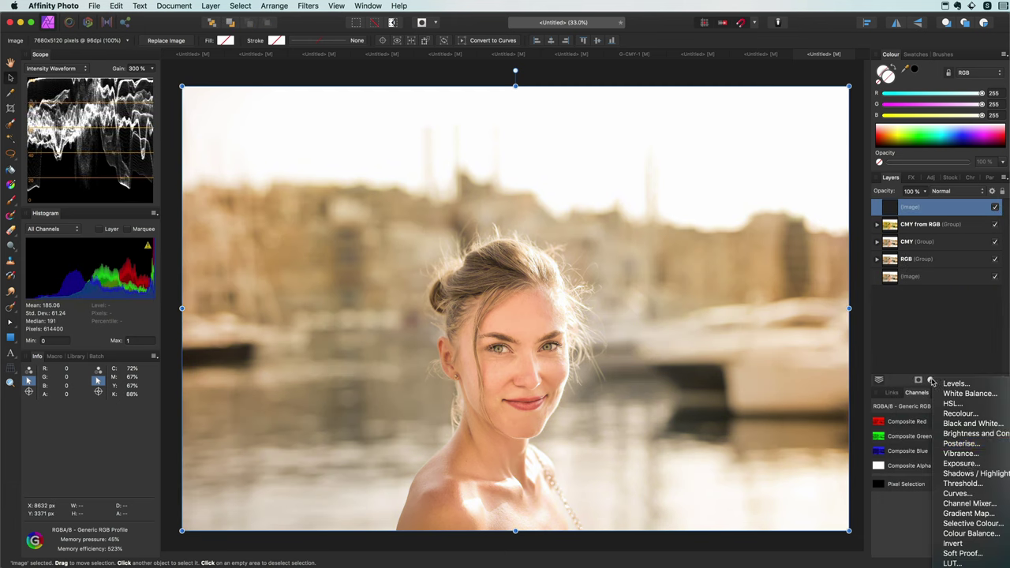
{"action": "left_click", "coordinate": [958, 493]}
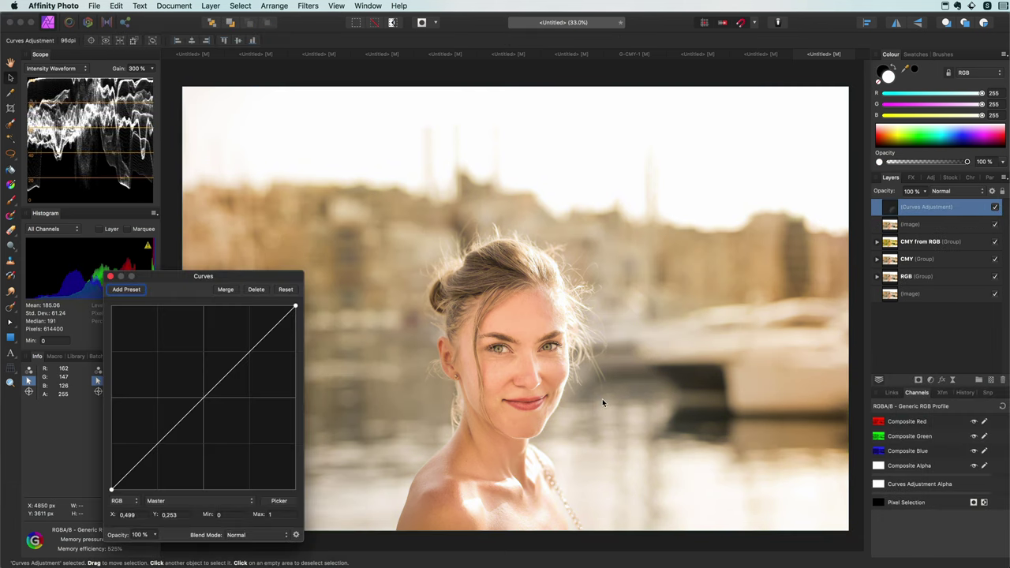
{"action": "left_click", "coordinate": [175, 504]}
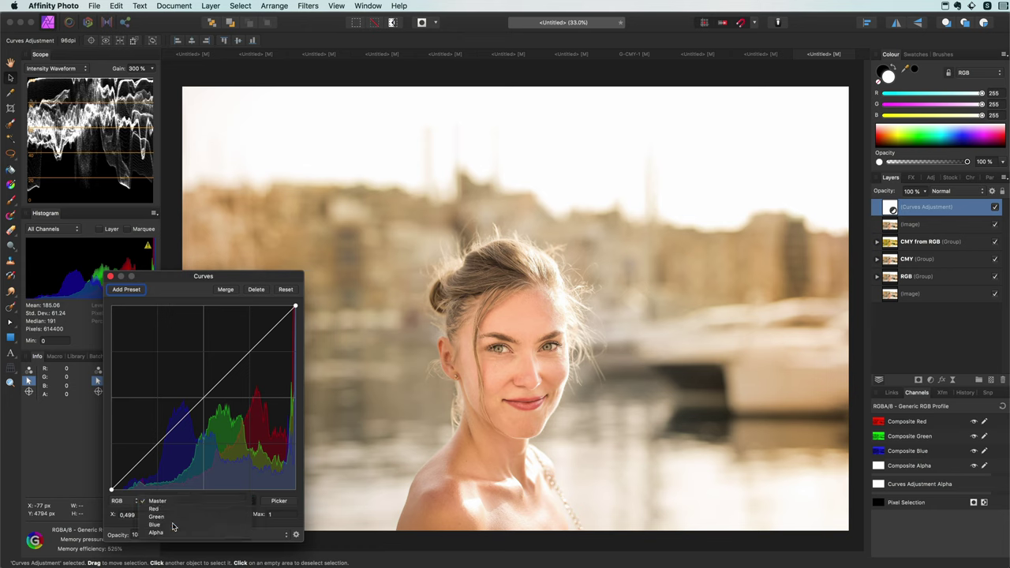
{"action": "left_click", "coordinate": [173, 527]}
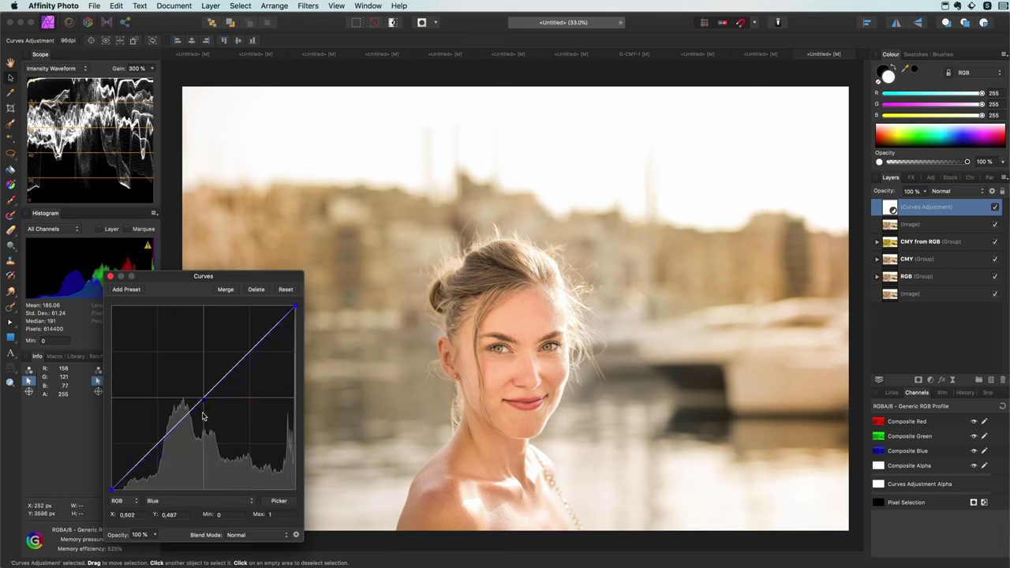
{"action": "left_click_drag", "start_coordinate": [202, 418], "coordinate": [203, 445]}
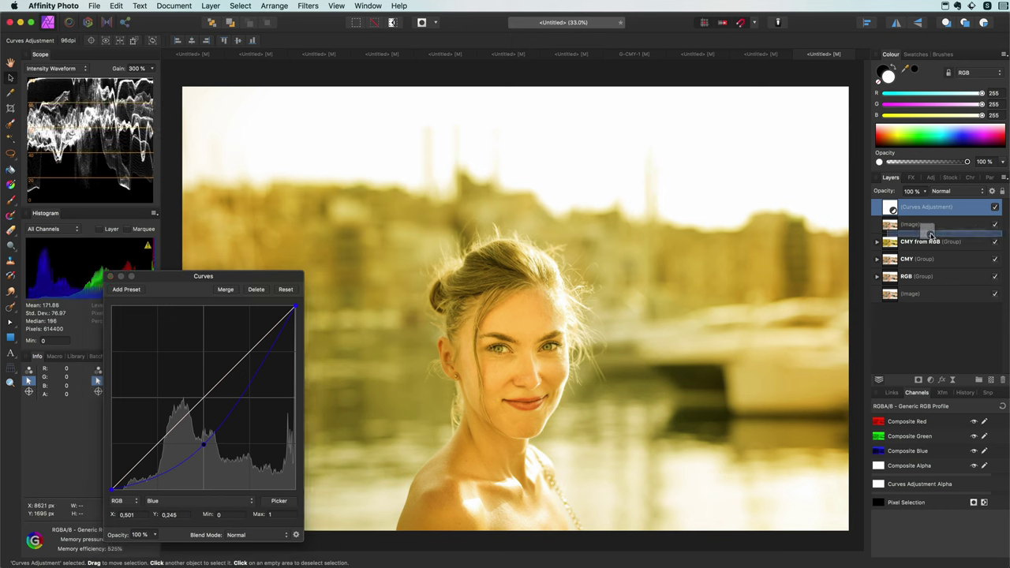
{"action": "left_click_drag", "start_coordinate": [932, 236], "coordinate": [936, 222]}
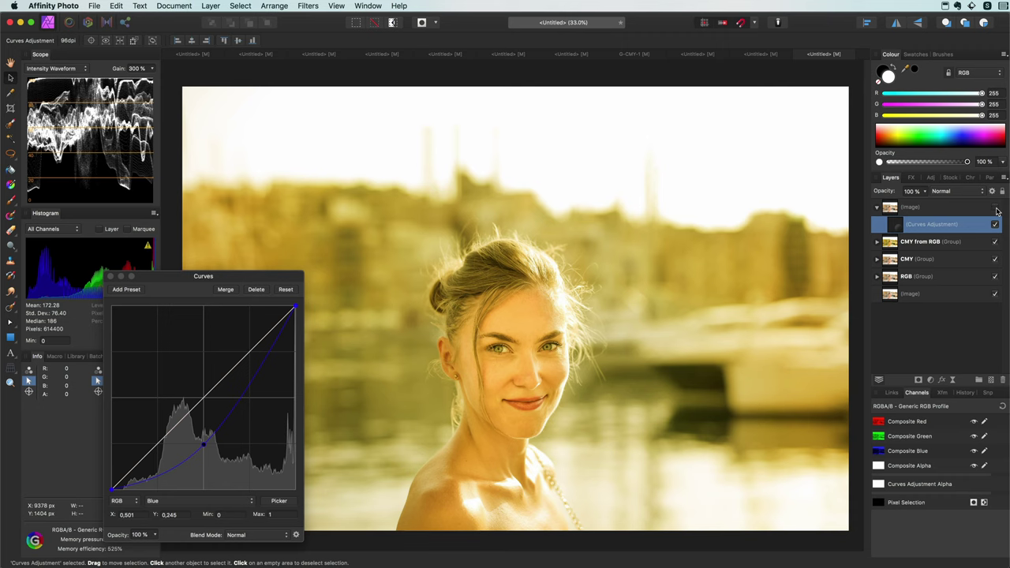
{"action": "left_click", "coordinate": [877, 242]}
- Select the yellow layer's nested Curves adjustment, then the top-level Curves adjustment
{"action": "left_click", "coordinate": [906, 275]}
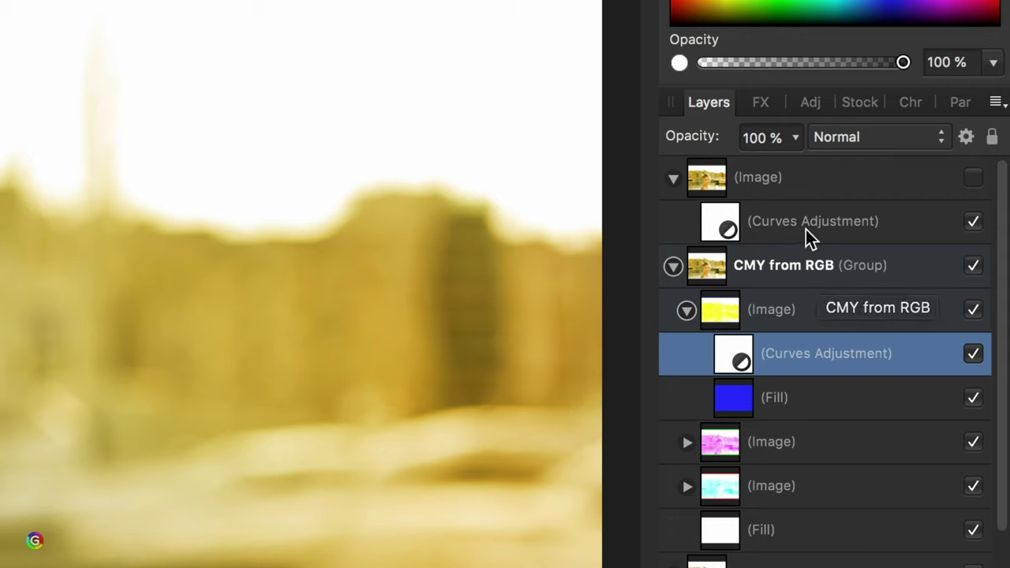
{"action": "left_click", "coordinate": [809, 236]}
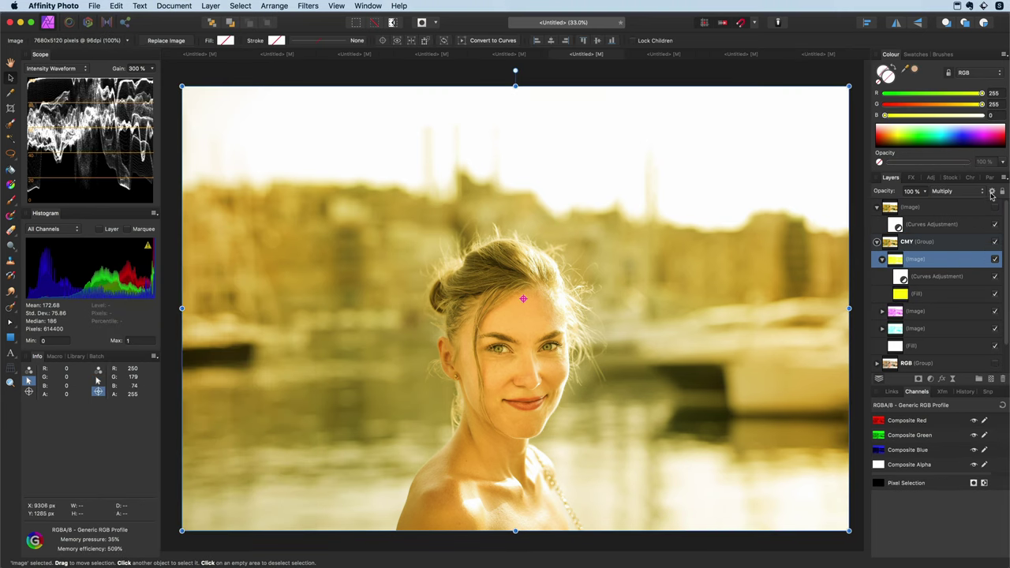
- Fade the yellow layer's highlight blend ranges to 80% source and 50% underlying
{"action": "left_click", "coordinate": [992, 191]}
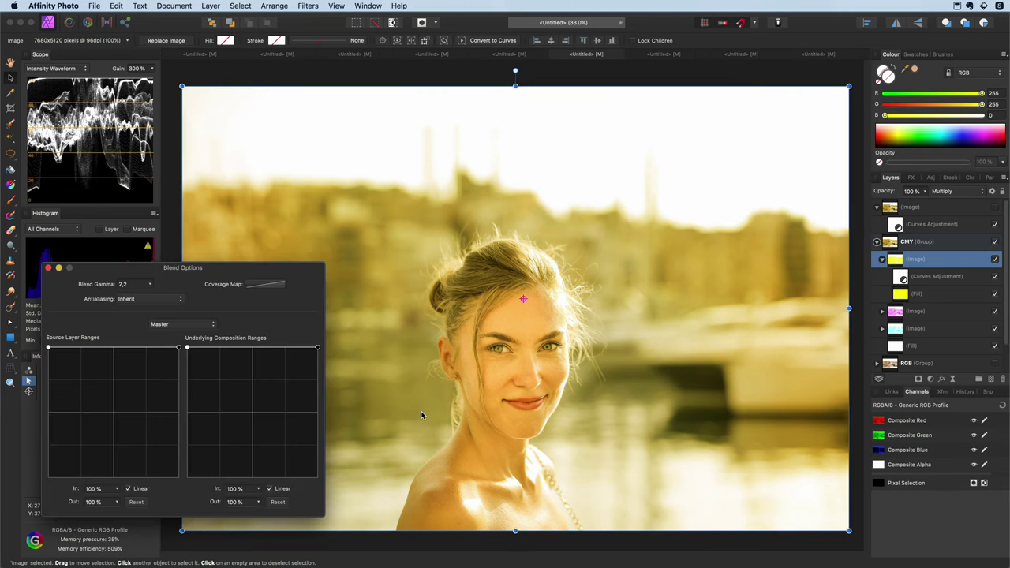
{"action": "left_click_drag", "start_coordinate": [178, 350], "coordinate": [180, 375]}
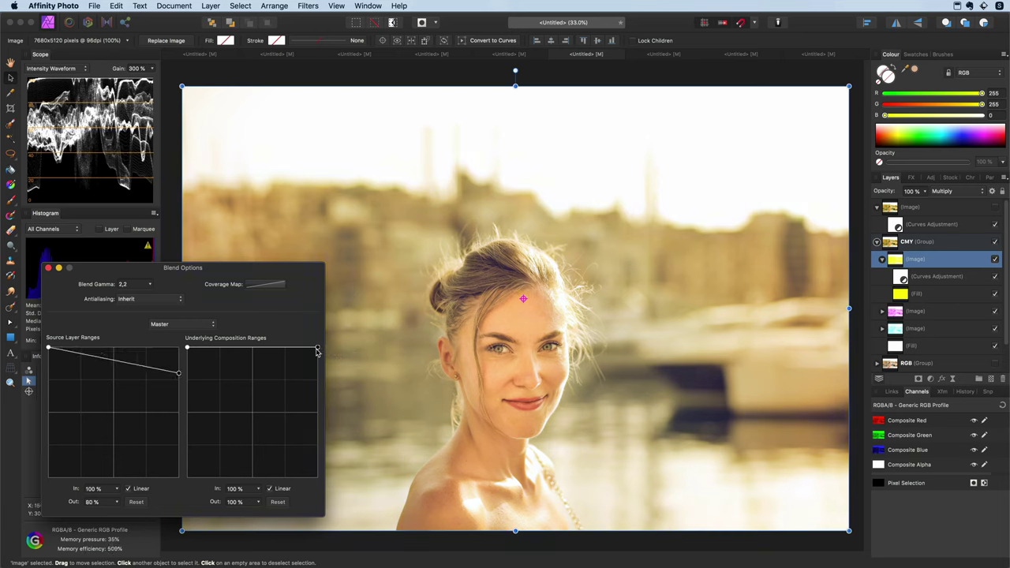
{"action": "left_click_drag", "start_coordinate": [317, 348], "coordinate": [322, 418]}
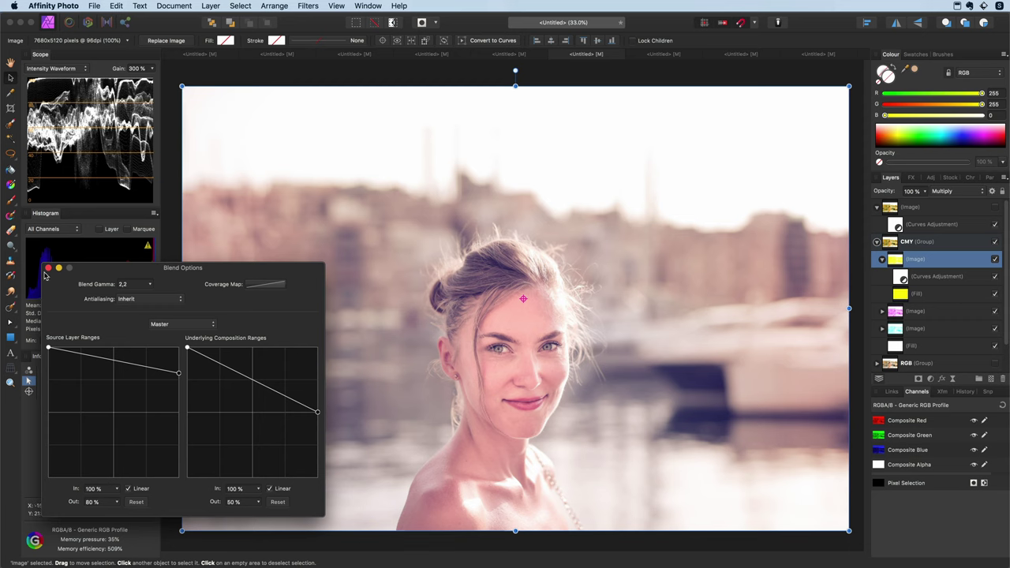
{"action": "key", "text": "Escape"}
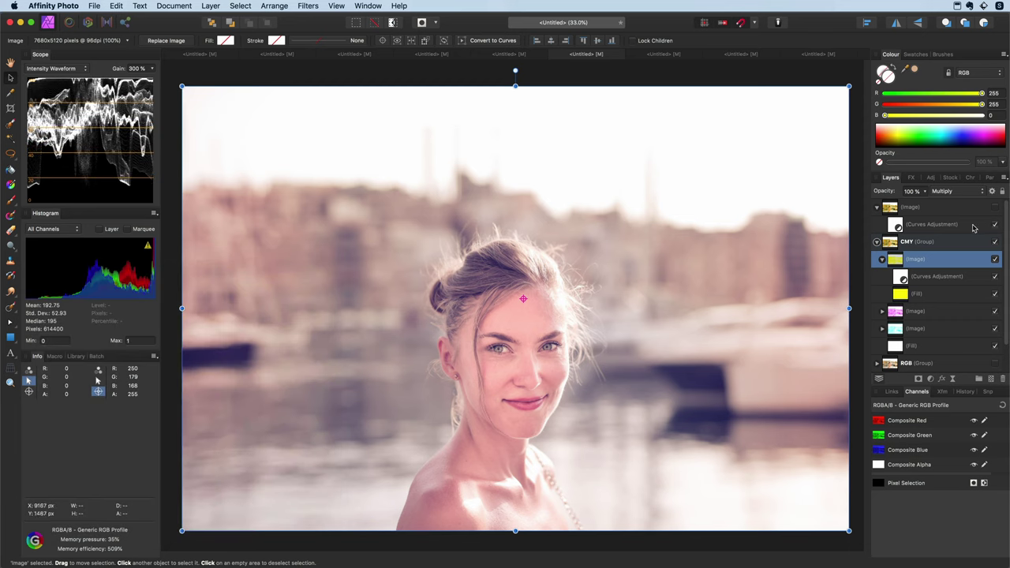
- Toggle layer visibility to compare, then drag the magenta layer above the yellow layer
{"action": "left_click", "coordinate": [996, 278]}
{"action": "left_click", "coordinate": [998, 209]}
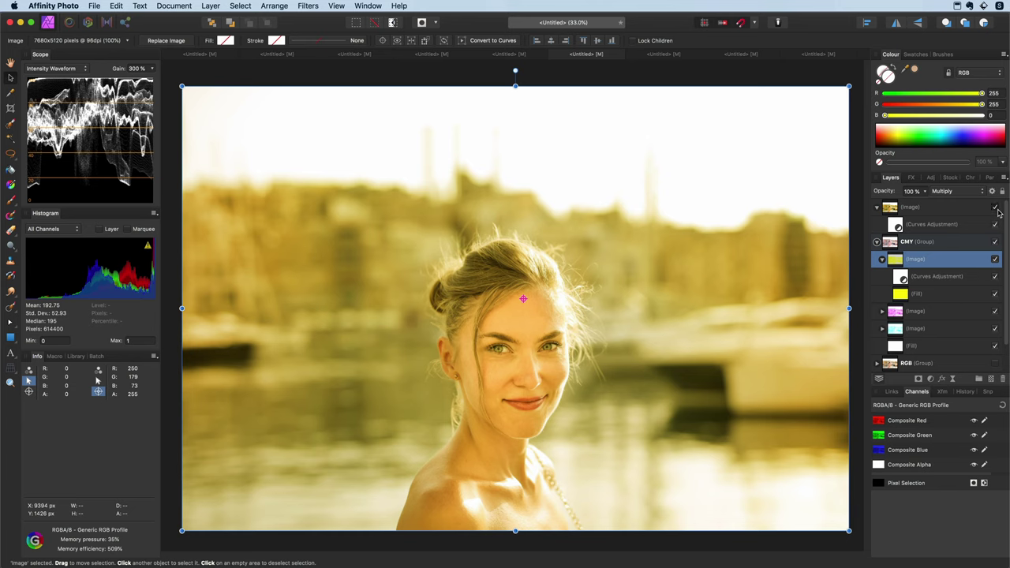
{"action": "left_click", "coordinate": [997, 209]}
{"action": "left_click", "coordinate": [996, 259]}
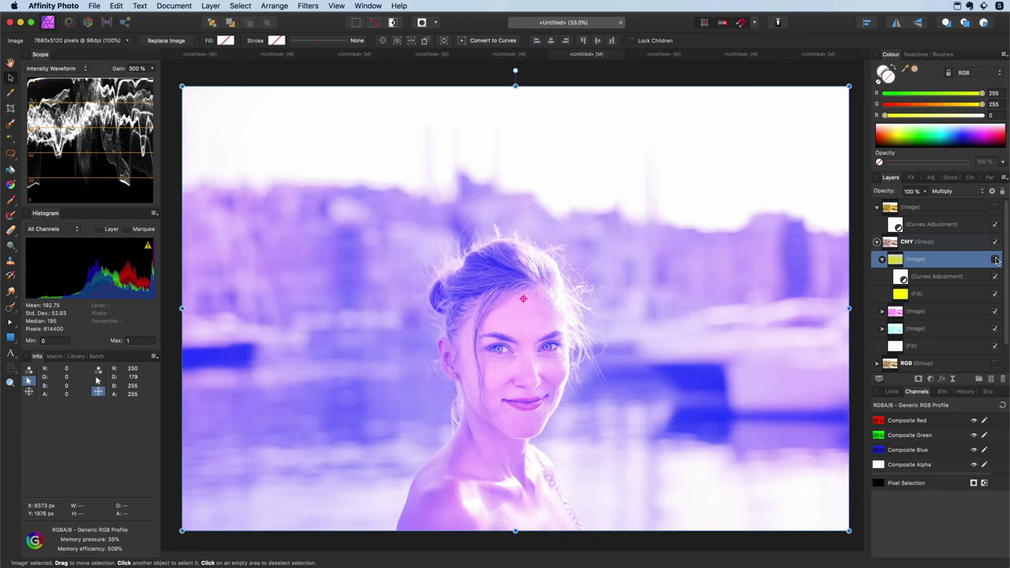
{"action": "left_click", "coordinate": [908, 313]}
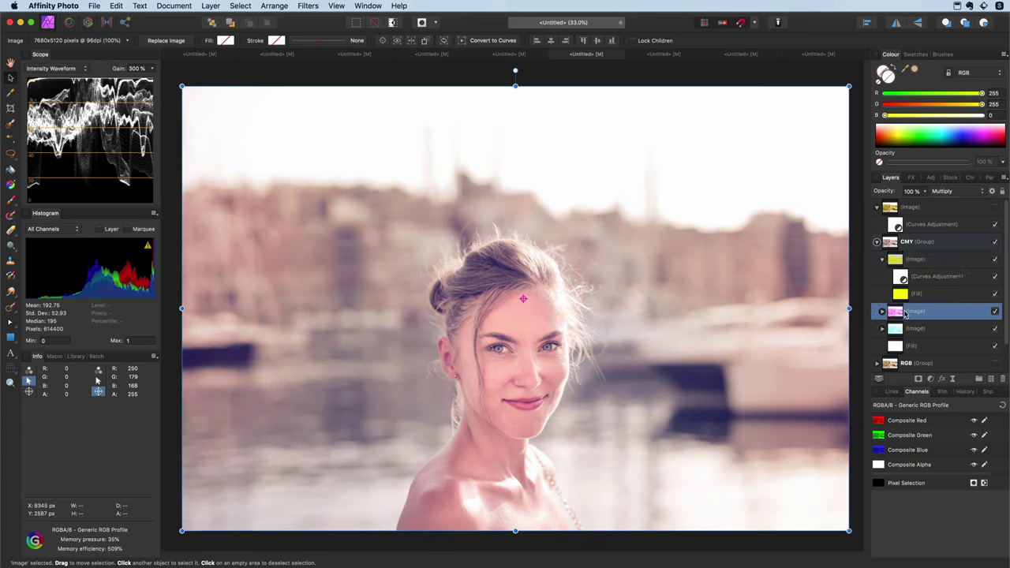
{"action": "left_click_drag", "start_coordinate": [898, 313], "coordinate": [896, 259]}
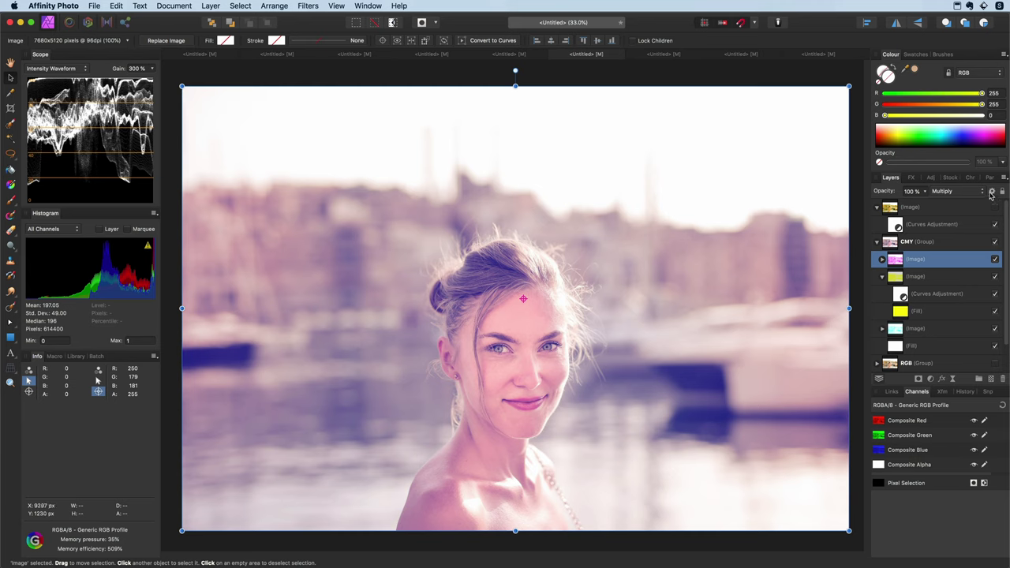
- Start magenta's Underlying Composition shadow blend range at 32%, then move the cyan layer above yellow
{"action": "left_click", "coordinate": [992, 192]}
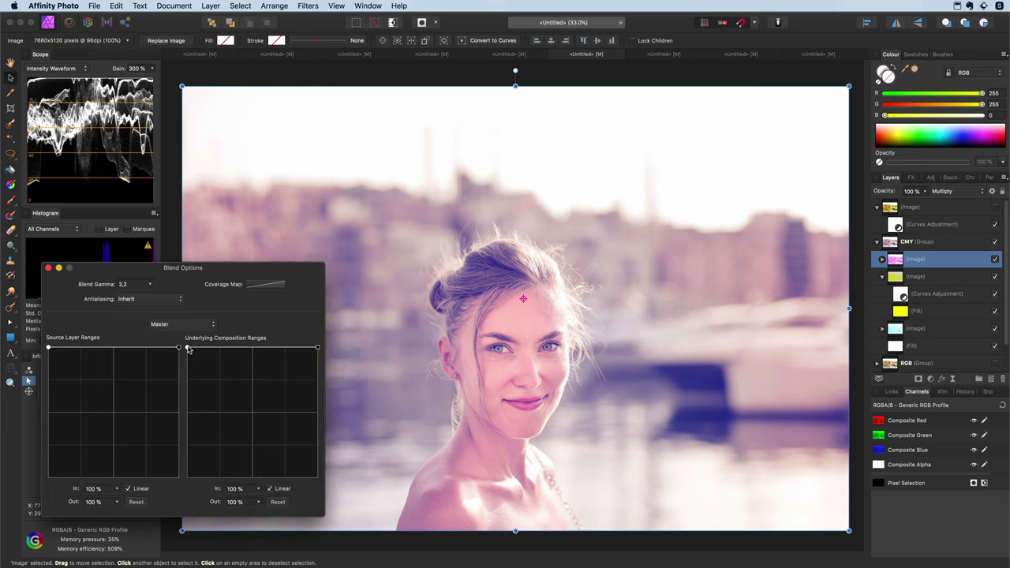
{"action": "left_click_drag", "start_coordinate": [188, 350], "coordinate": [188, 439]}
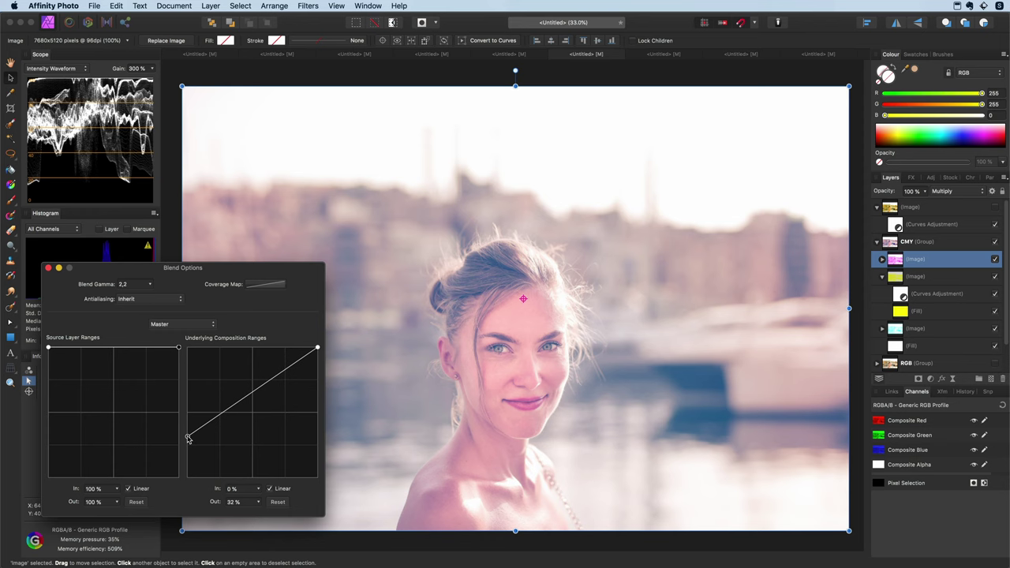
{"action": "left_click", "coordinate": [992, 192]}
{"action": "left_click", "coordinate": [897, 331]}
{"action": "left_click_drag", "start_coordinate": [896, 330], "coordinate": [899, 274]}
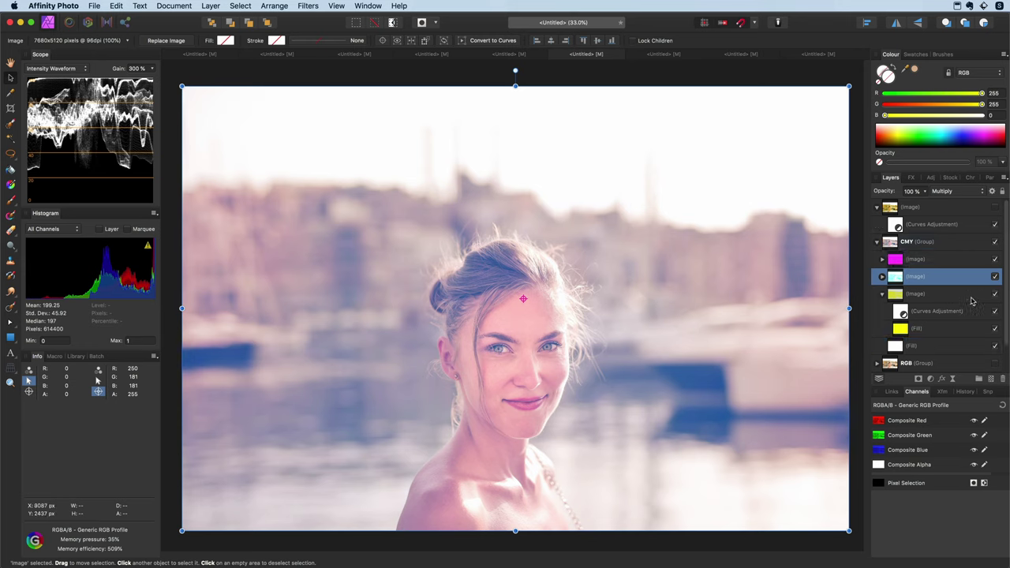